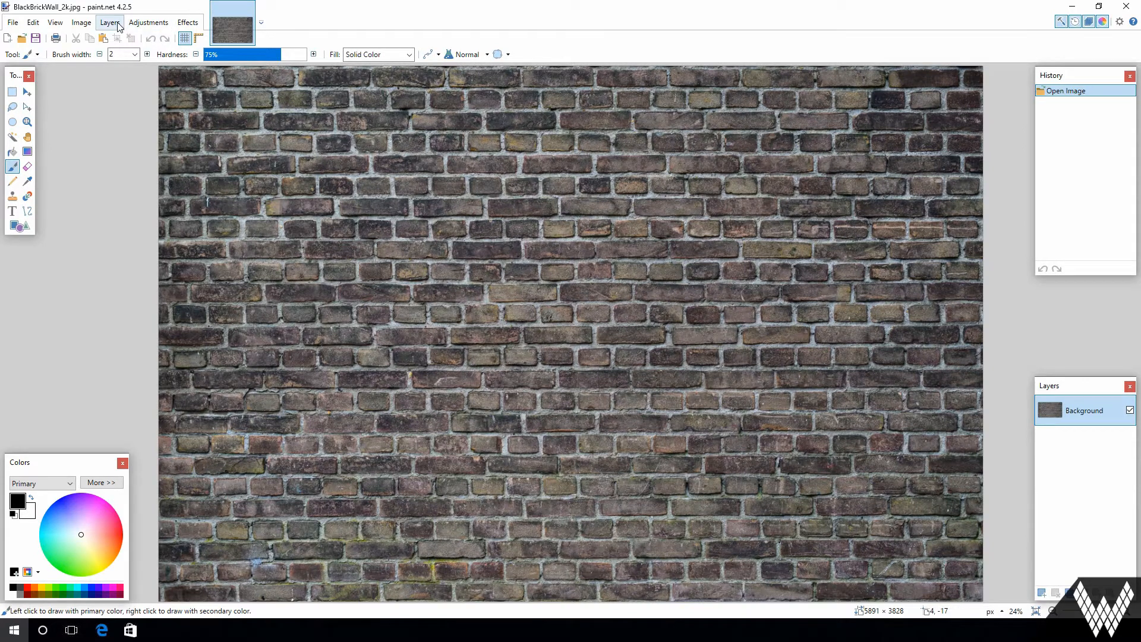
Step: Resize the brick wall image to a height of 2048 pixels while maintaining the aspect ratio
{"action": "left_click", "coordinate": [82, 22]}
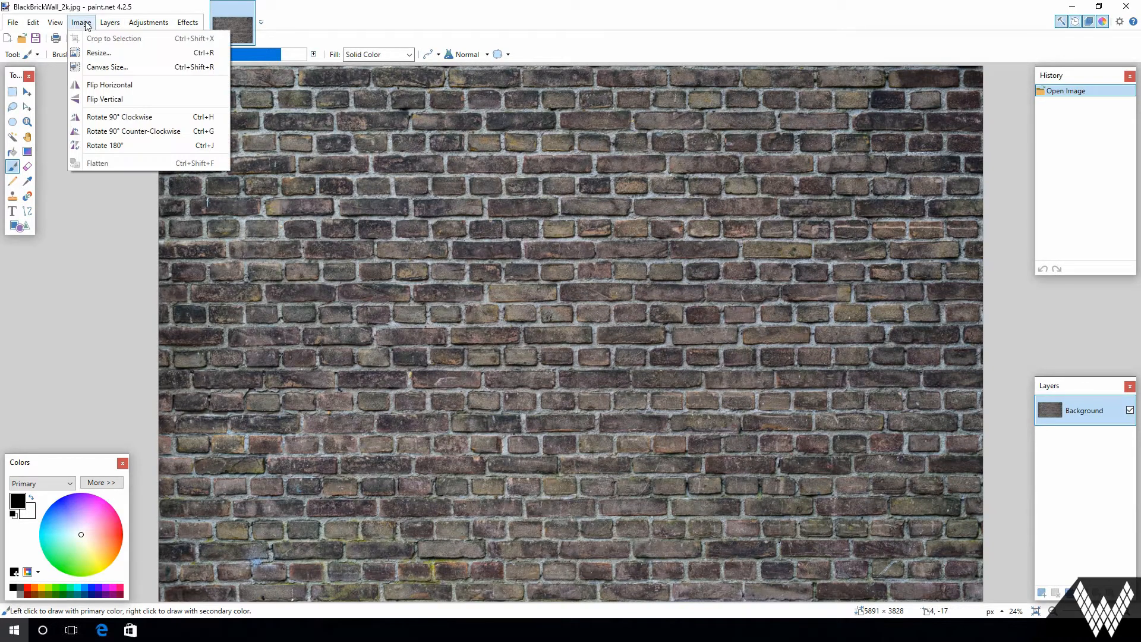
{"action": "left_click", "coordinate": [110, 53]}
{"action": "key", "text": "Tab"}
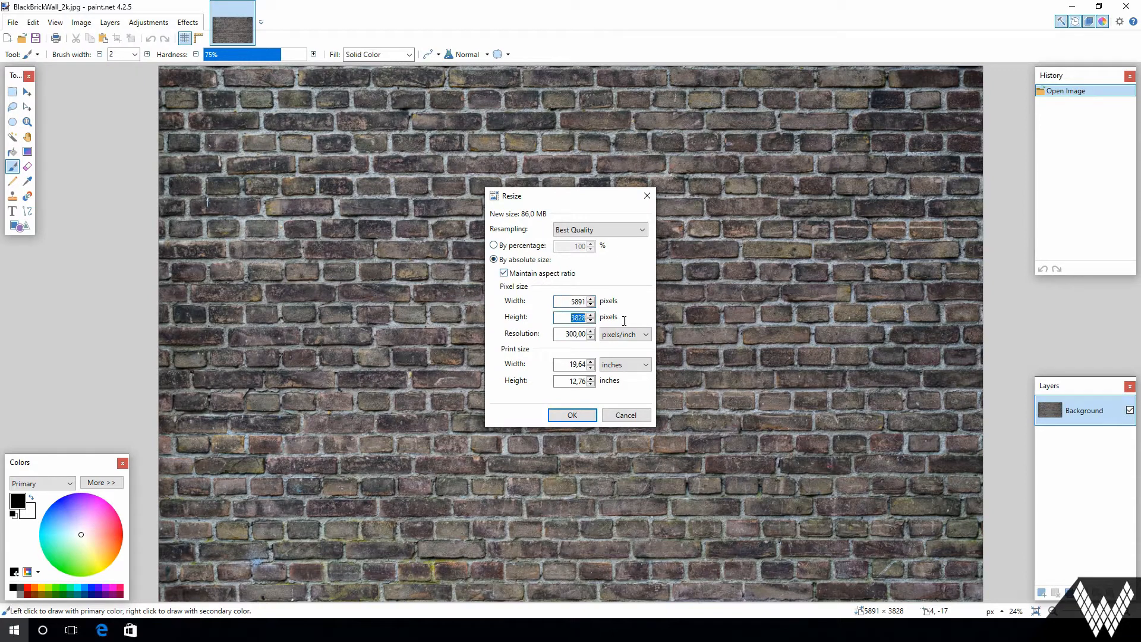
{"action": "type", "text": "2048"}
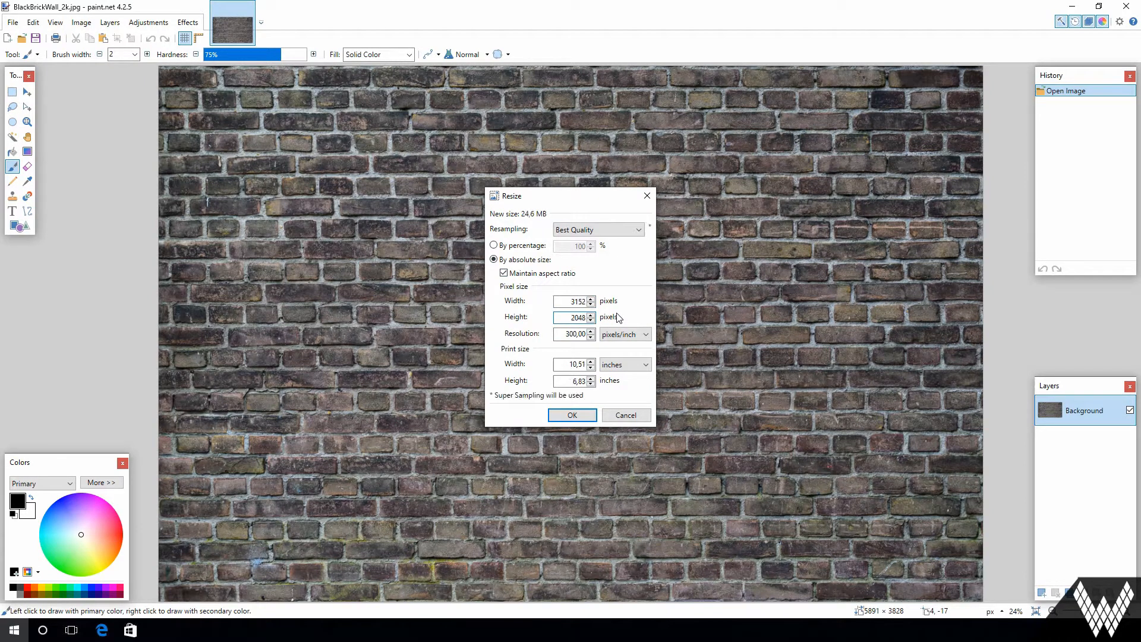
{"action": "key", "text": "Return"}
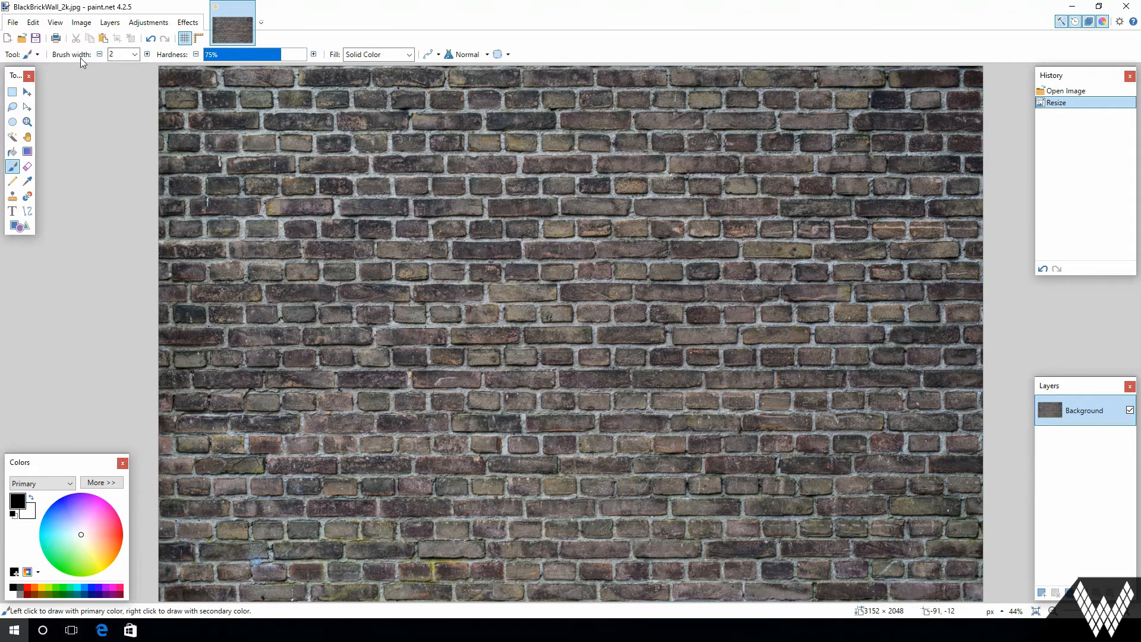
Step: Crop the canvas to a square by setting its width to 2048 pixels with the top-left anchor
{"action": "left_click", "coordinate": [83, 23]}
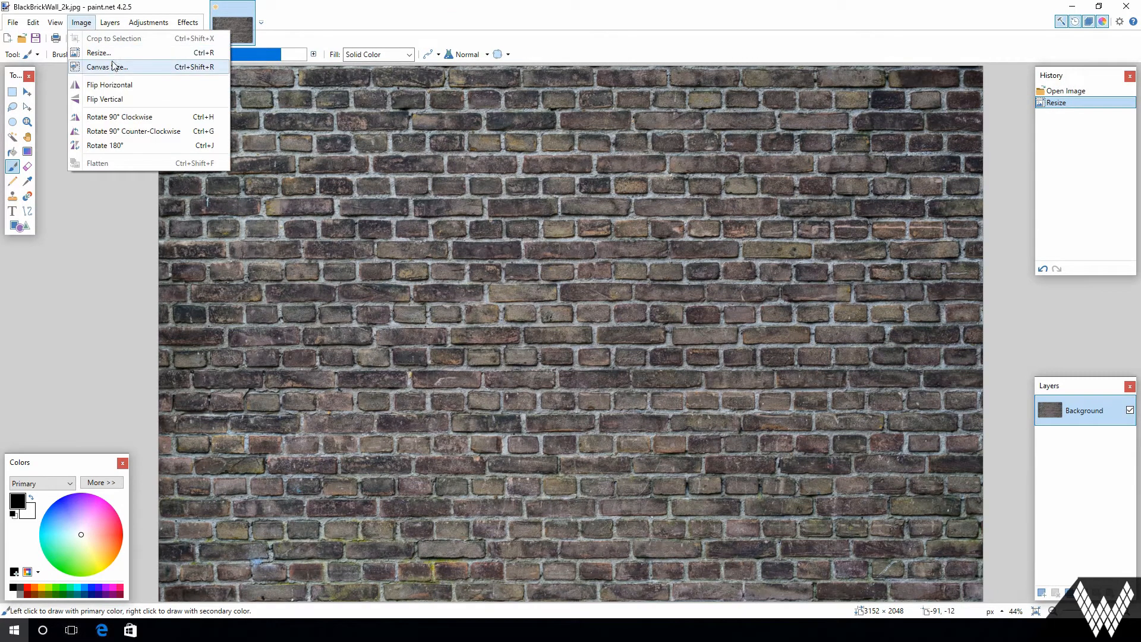
{"action": "left_click", "coordinate": [114, 66]}
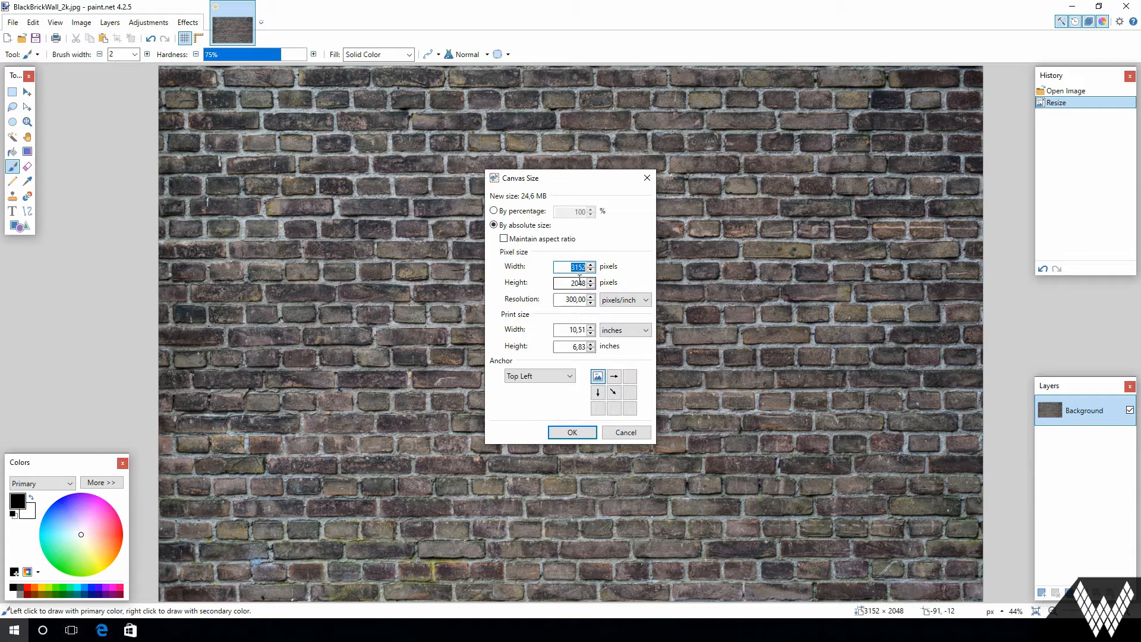
{"action": "type", "text": "2048"}
{"action": "key", "text": "Return"}
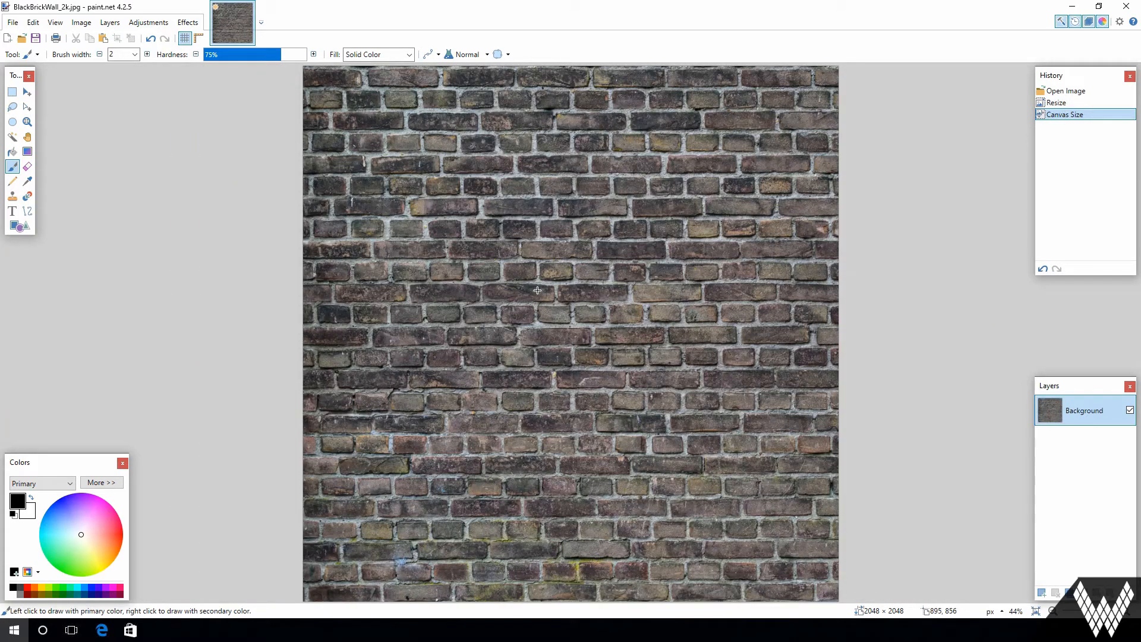
Step: Offset the layer with Rotate / Zoom, setting both Pan values to 1.00 and enabling Tiling, so the seams meet in the middle
{"action": "scroll", "coordinate": [550, 273], "scroll_direction": "down", "scroll_amount": 1}
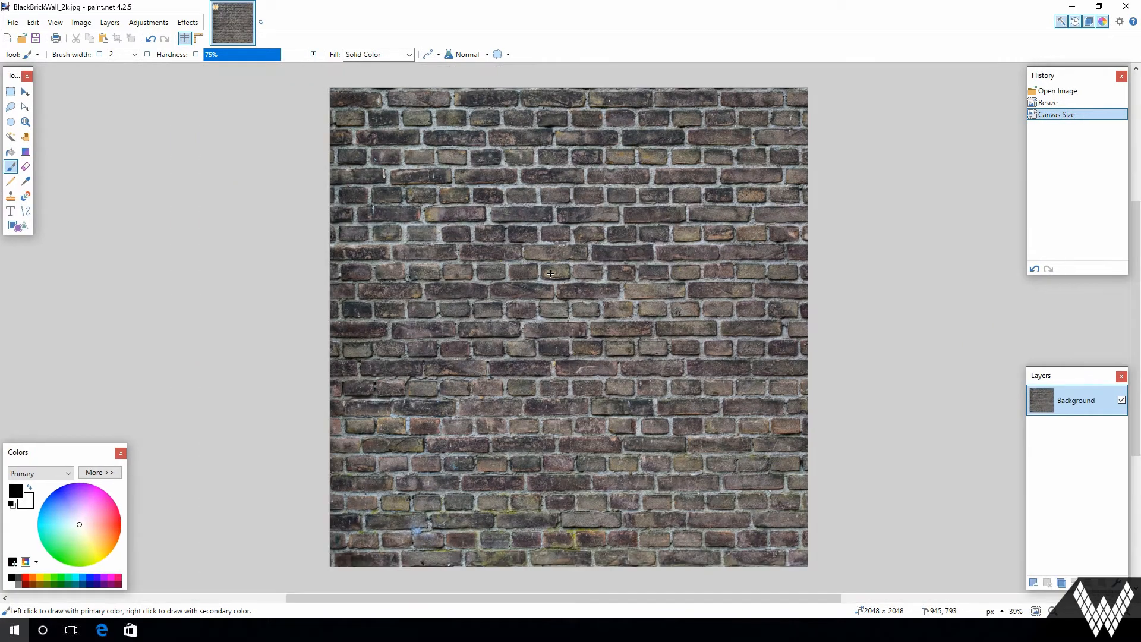
{"action": "left_click_drag", "start_coordinate": [550, 274], "coordinate": [567, 289]}
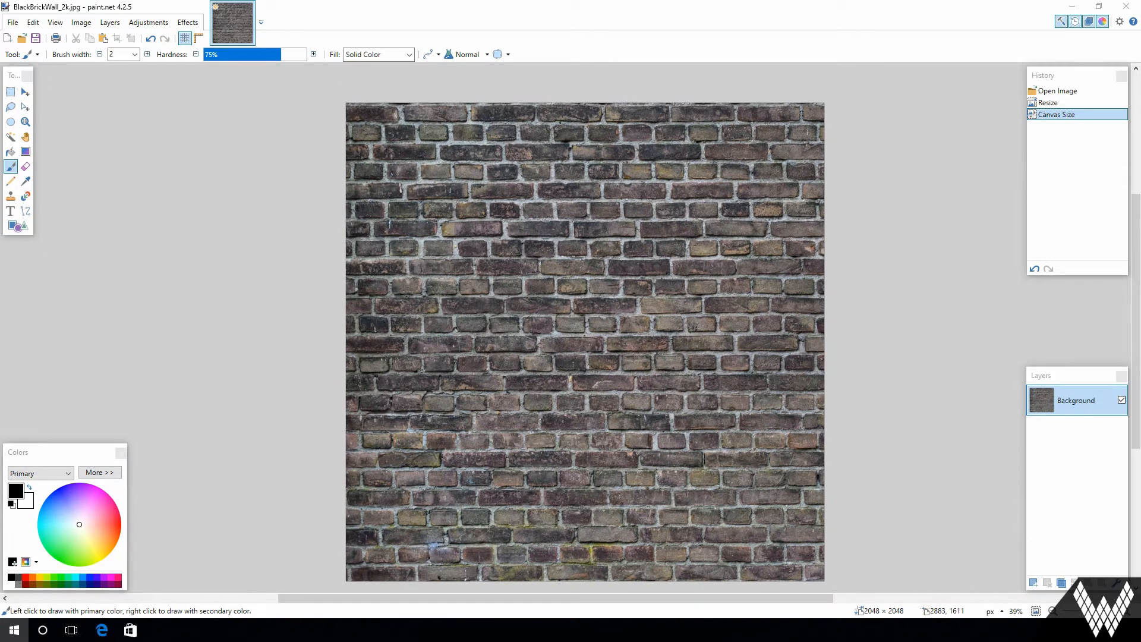
{"action": "left_click", "coordinate": [560, 5]}
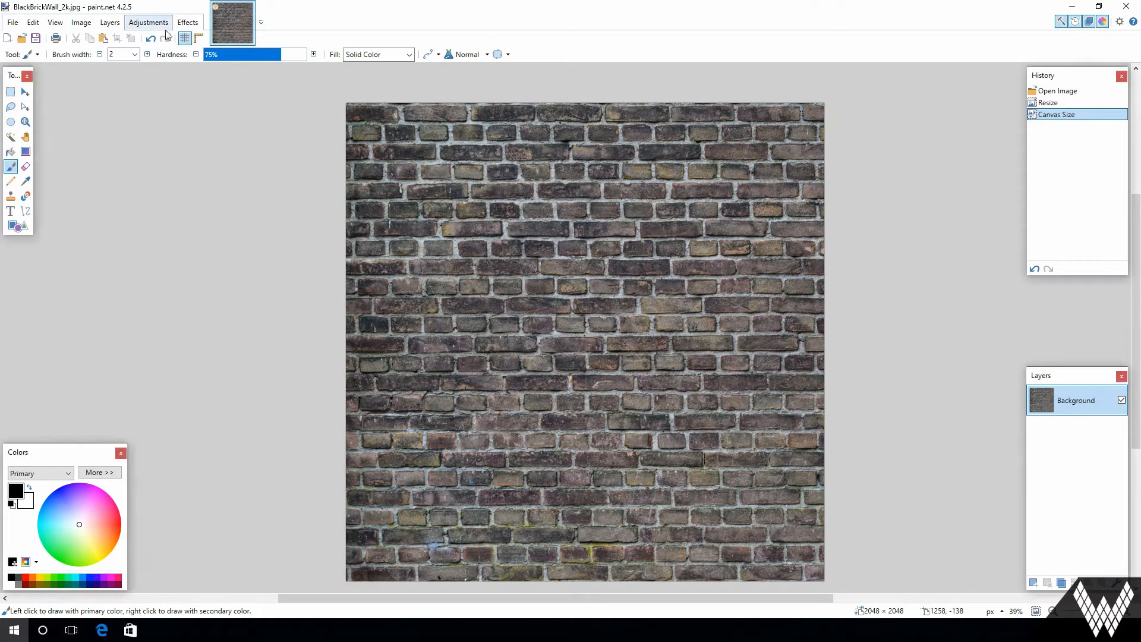
{"action": "left_click", "coordinate": [110, 22]}
{"action": "left_click", "coordinate": [154, 160]}
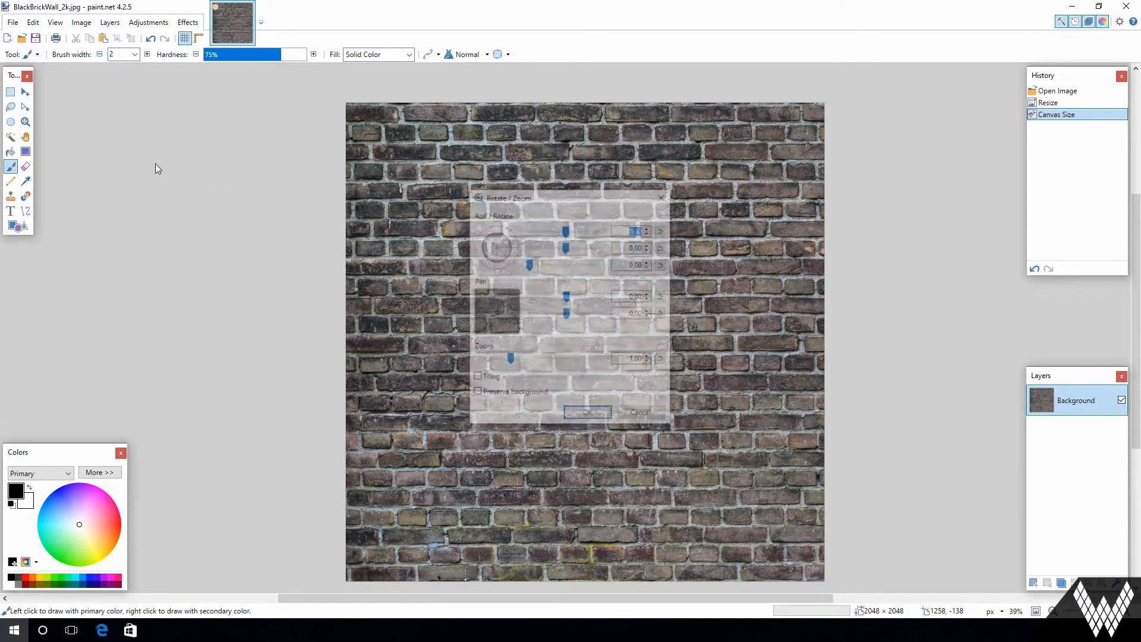
{"action": "left_click", "coordinate": [640, 296]}
{"action": "type", "text": "1"}
{"action": "key", "text": "Tab"}
{"action": "type", "text": "1"}
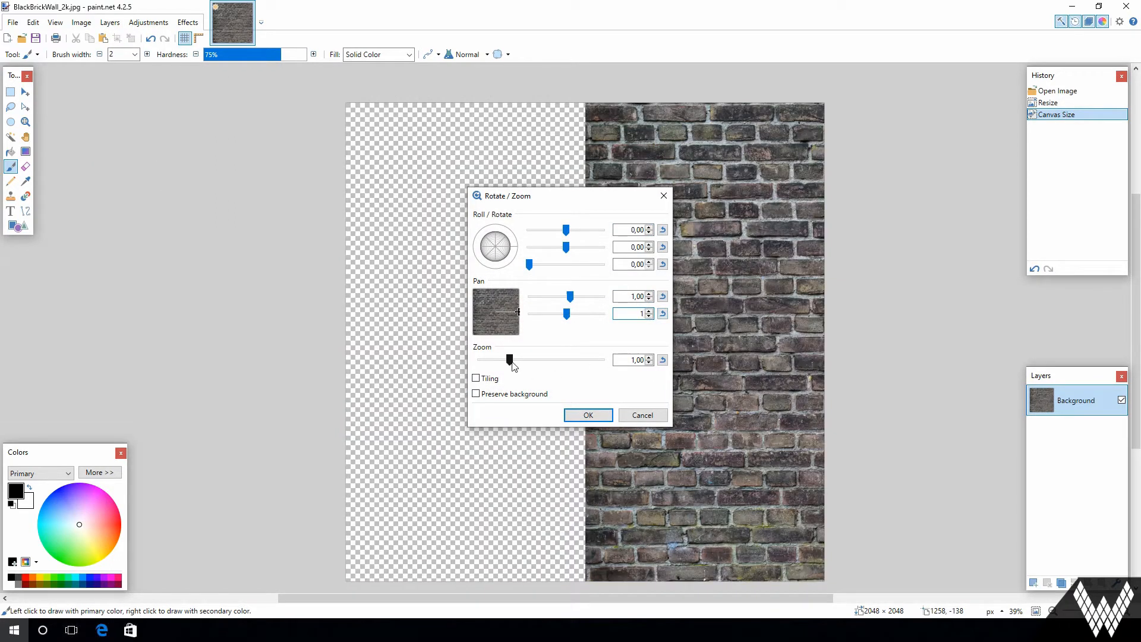
{"action": "left_click", "coordinate": [490, 378]}
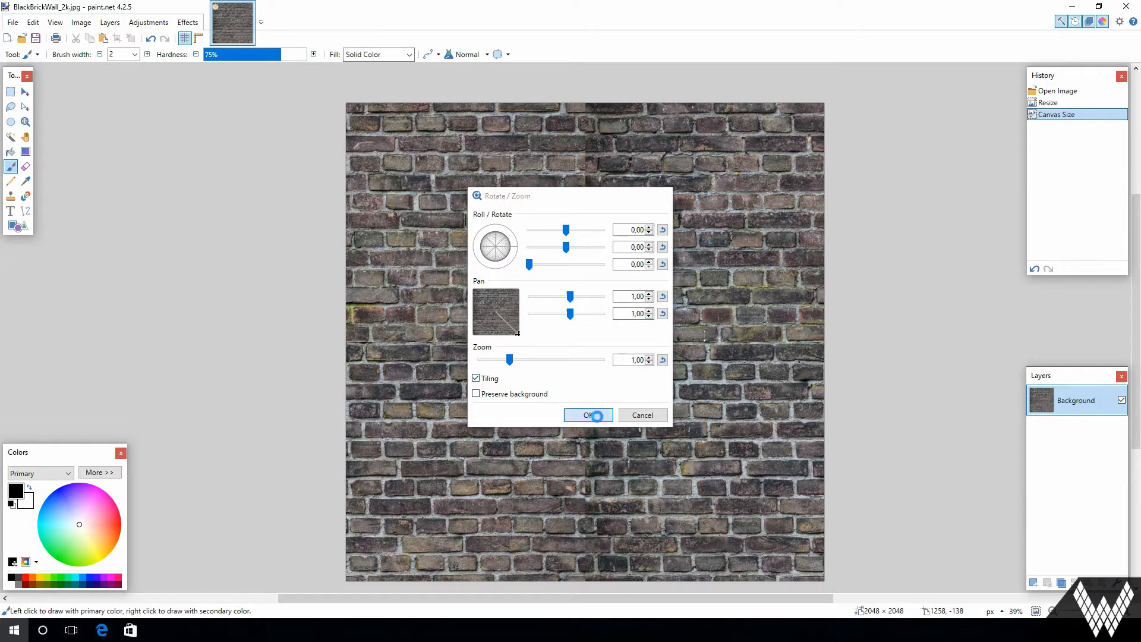
{"action": "left_click", "coordinate": [596, 415]}
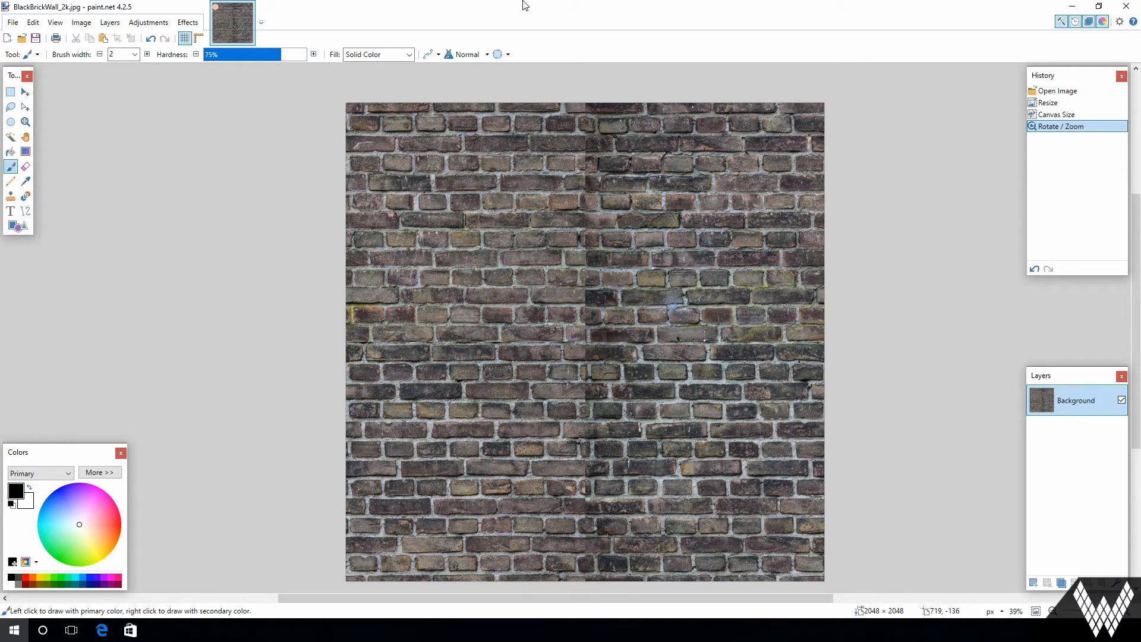
Step: Cover the seams through the middle of the brick image with the Clone Stamp, using brush widths such as 100, 90 and 70
{"action": "left_click", "coordinate": [11, 196]}
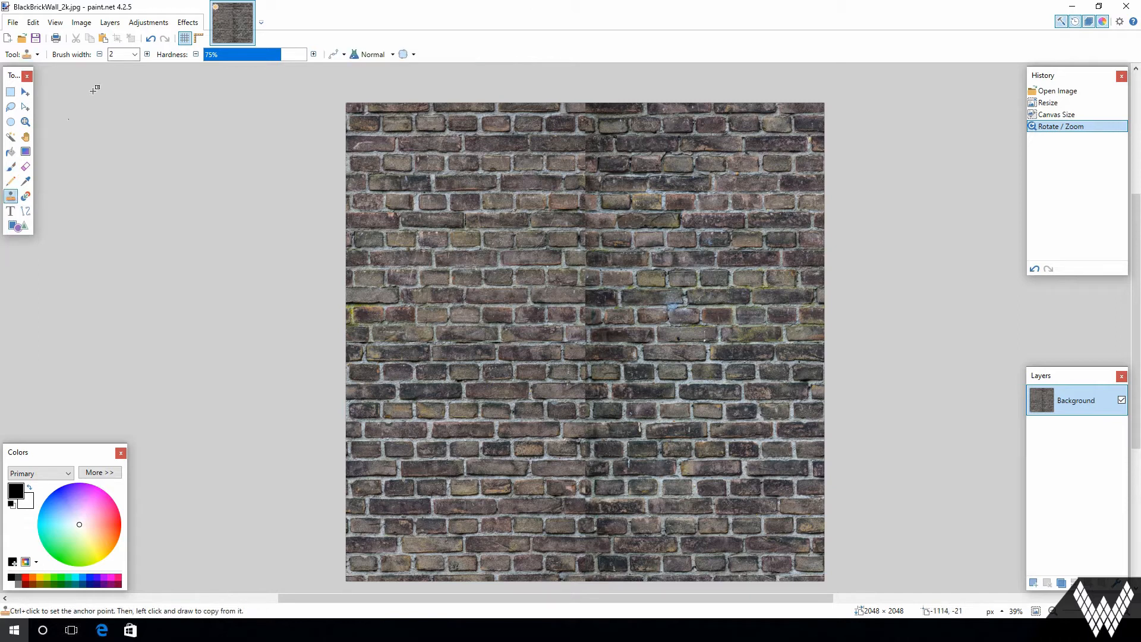
{"action": "scroll", "coordinate": [124, 58], "scroll_direction": "down", "scroll_amount": 16}
{"action": "scroll", "coordinate": [605, 350], "scroll_direction": "up", "scroll_amount": 3}
{"action": "left_click_drag", "start_coordinate": [598, 419], "coordinate": [544, 517]}
{"action": "scroll", "coordinate": [597, 464], "scroll_direction": "up", "scroll_amount": 2}
{"action": "scroll", "coordinate": [580, 393], "scroll_direction": "up", "scroll_amount": 2}
{"action": "left_click_drag", "start_coordinate": [614, 229], "coordinate": [626, 472]}
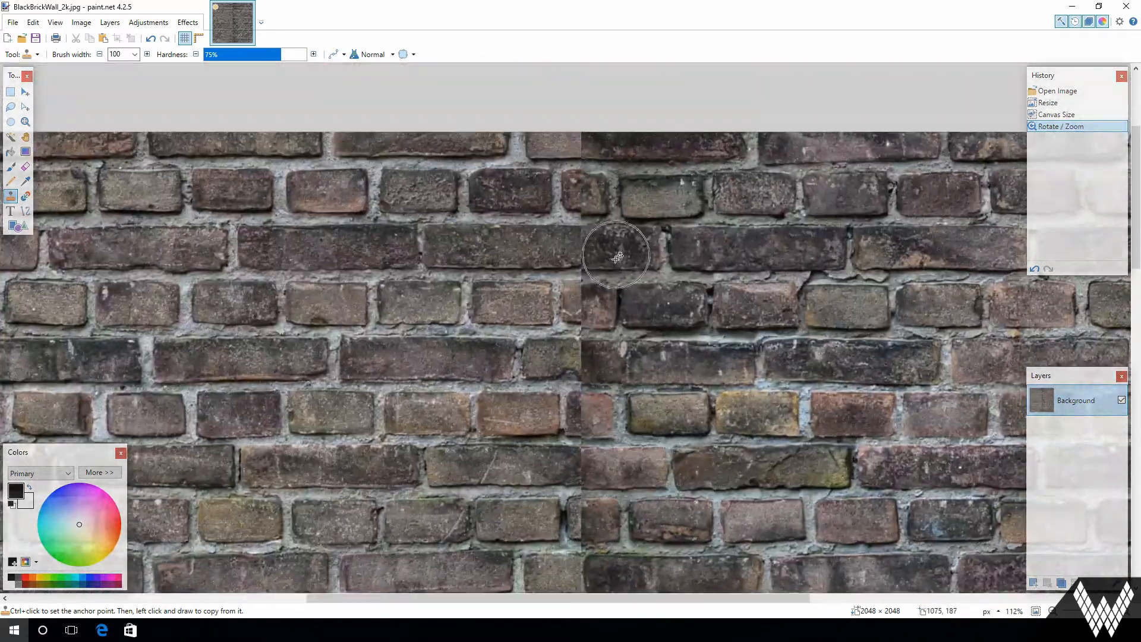
{"action": "scroll", "coordinate": [594, 311], "scroll_direction": "up", "scroll_amount": 4}
{"action": "left_click_drag", "start_coordinate": [616, 256], "coordinate": [588, 342]}
{"action": "scroll", "coordinate": [586, 344], "scroll_direction": "down", "scroll_amount": 2}
{"action": "scroll", "coordinate": [553, 360], "scroll_direction": "down", "scroll_amount": 1}
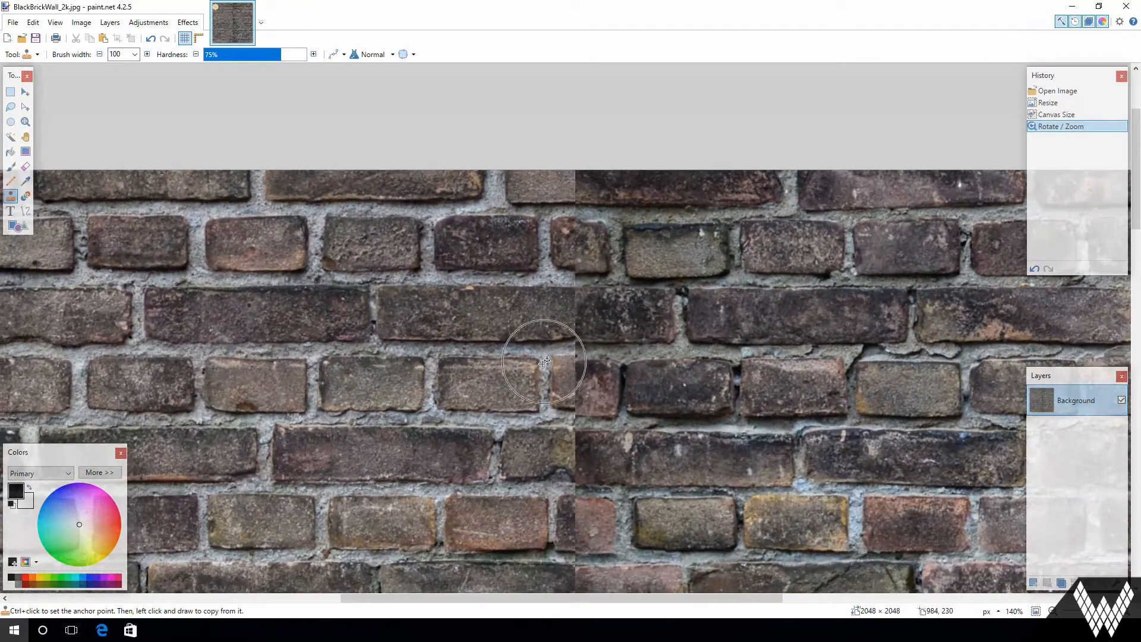
{"action": "double_click", "coordinate": [123, 54]}
{"action": "type", "text": "90"}
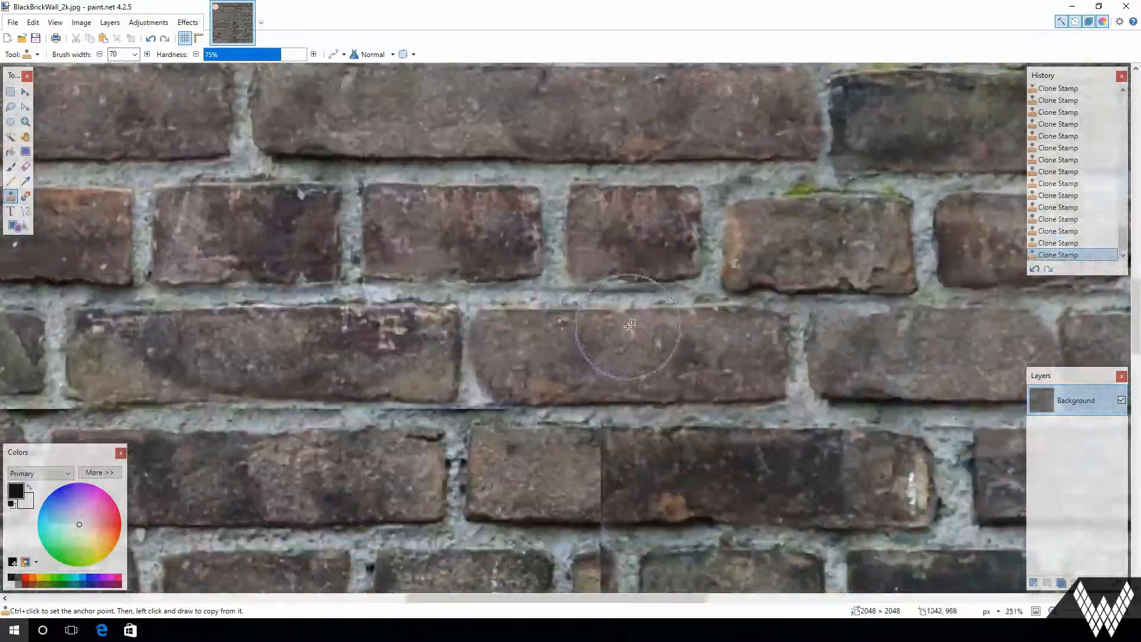
{"action": "scroll", "coordinate": [605, 313], "scroll_direction": "right", "scroll_amount": 10}
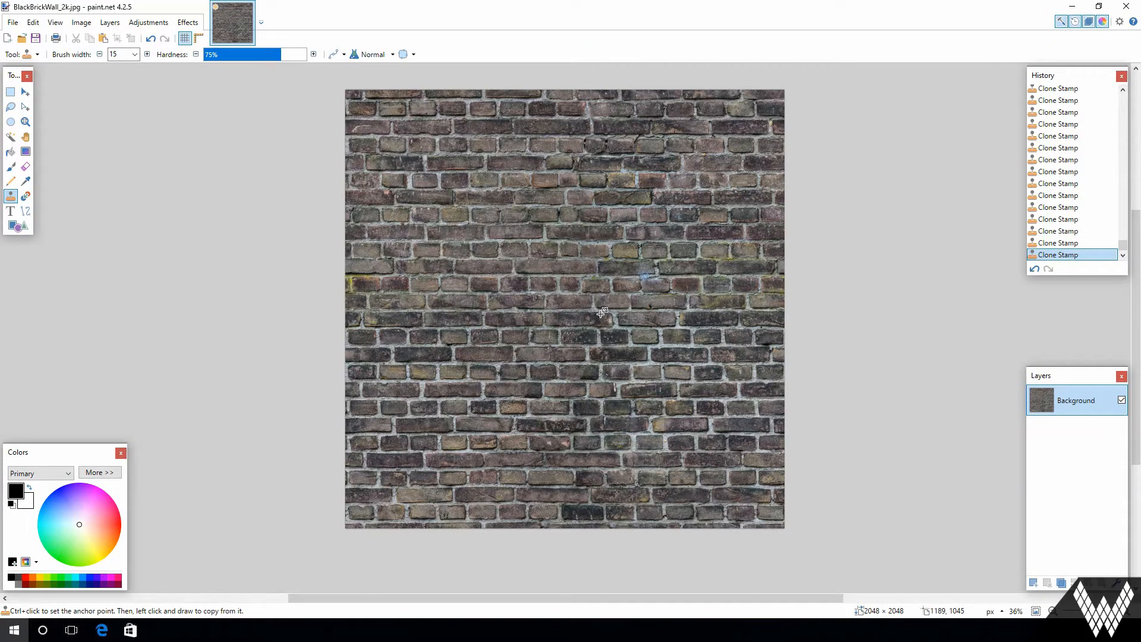
Step: Preview the tiled Rotate / Zoom offset with both Pan values at 1.00 and check the brick image for remaining seams
{"action": "left_click", "coordinate": [104, 30]}
{"action": "left_click", "coordinate": [141, 159]}
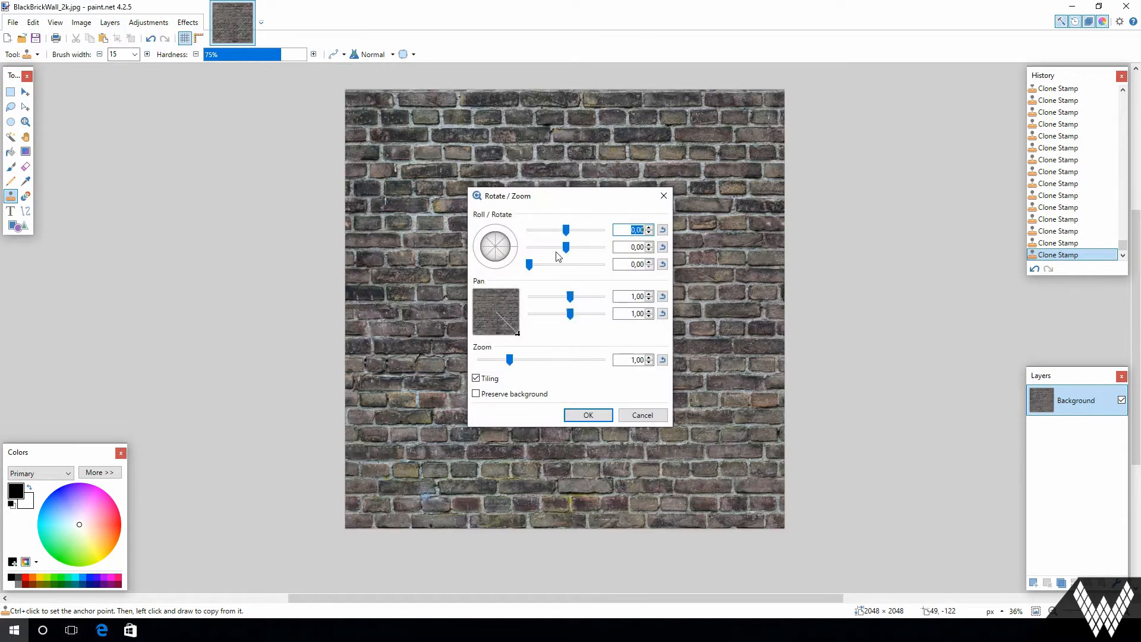
{"action": "left_click_drag", "start_coordinate": [599, 198], "coordinate": [943, 181]}
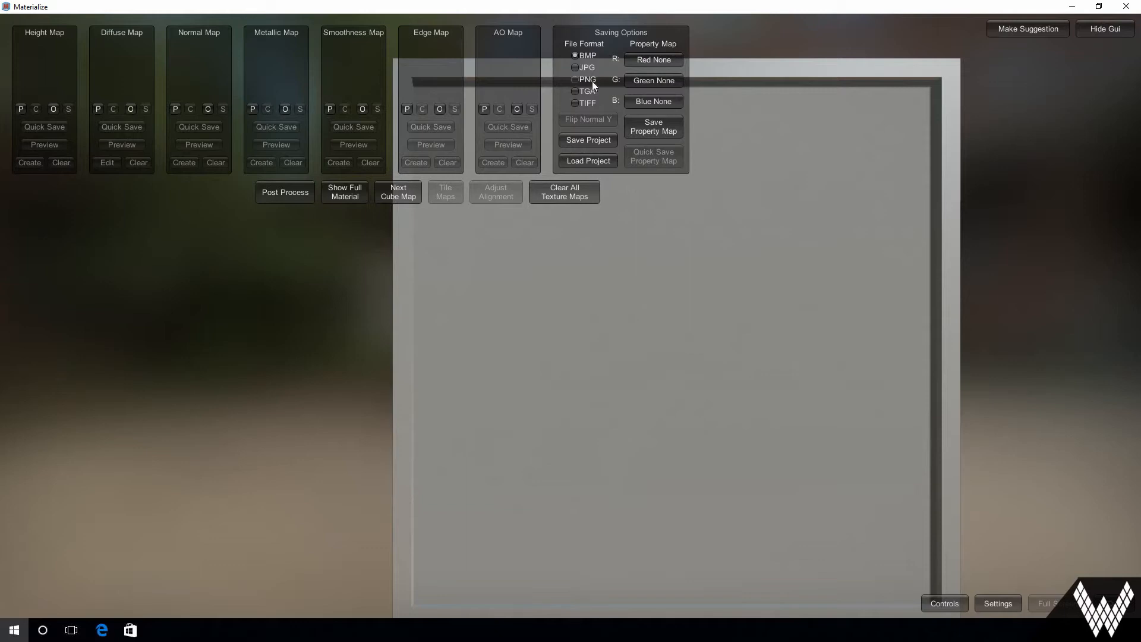
Step: Switch to Materialize and load the edited brick texture from the desktop folder as the diffuse map
{"action": "left_click", "coordinate": [131, 109]}
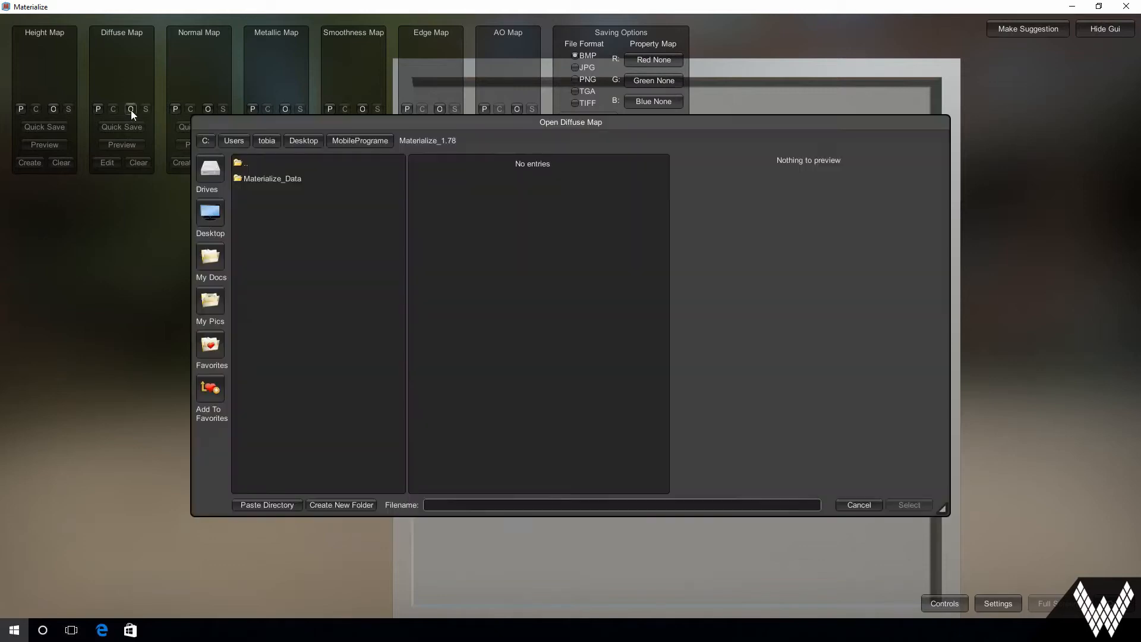
{"action": "left_click", "coordinate": [303, 141]}
{"action": "double_click", "coordinate": [294, 177]}
{"action": "left_click", "coordinate": [479, 172]}
{"action": "double_click", "coordinate": [479, 172]}
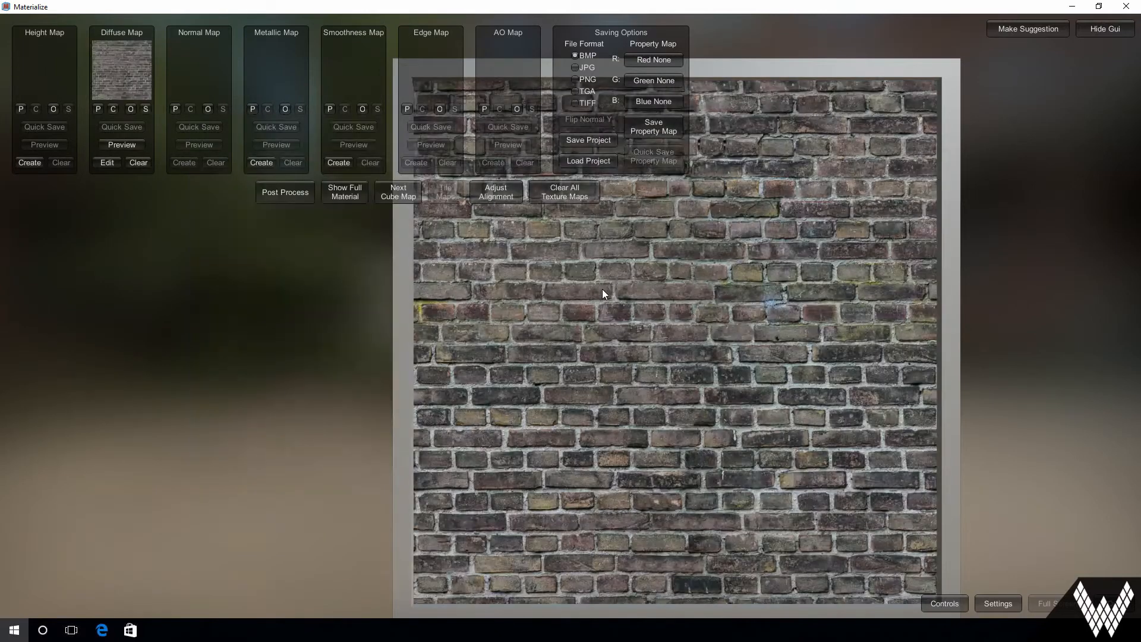
Step: Start a height map from the diffuse map, using the Default frequency weights and lowering the first three frequency contrast sliders
{"action": "left_click_drag", "start_coordinate": [816, 365], "coordinate": [788, 345]}
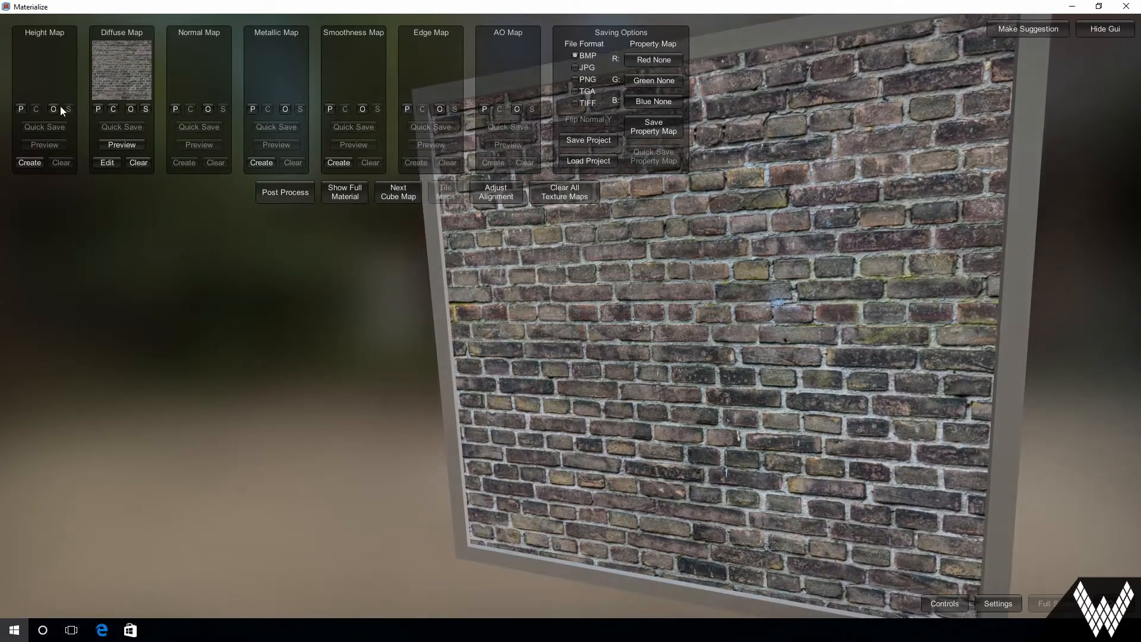
{"action": "left_click", "coordinate": [30, 163]}
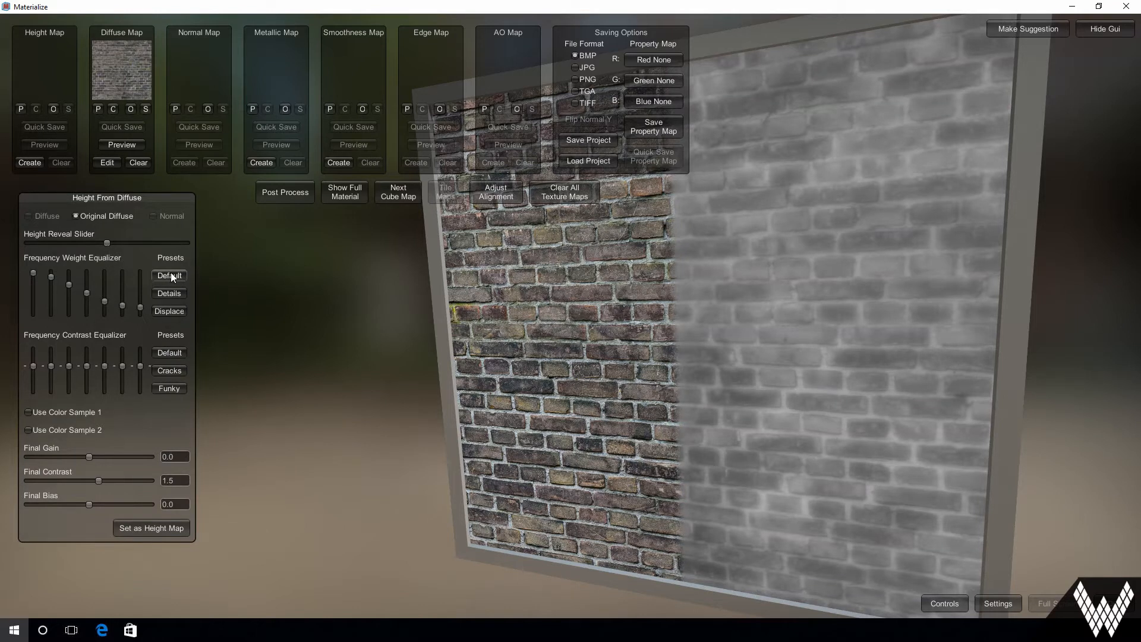
{"action": "left_click", "coordinate": [174, 306]}
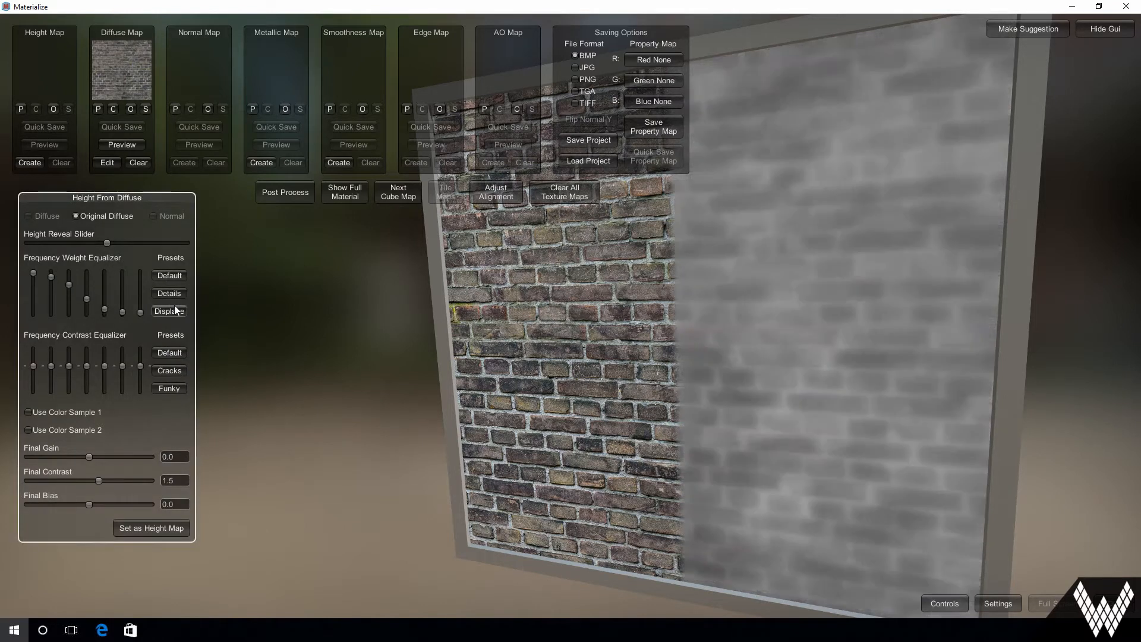
{"action": "left_click", "coordinate": [171, 371]}
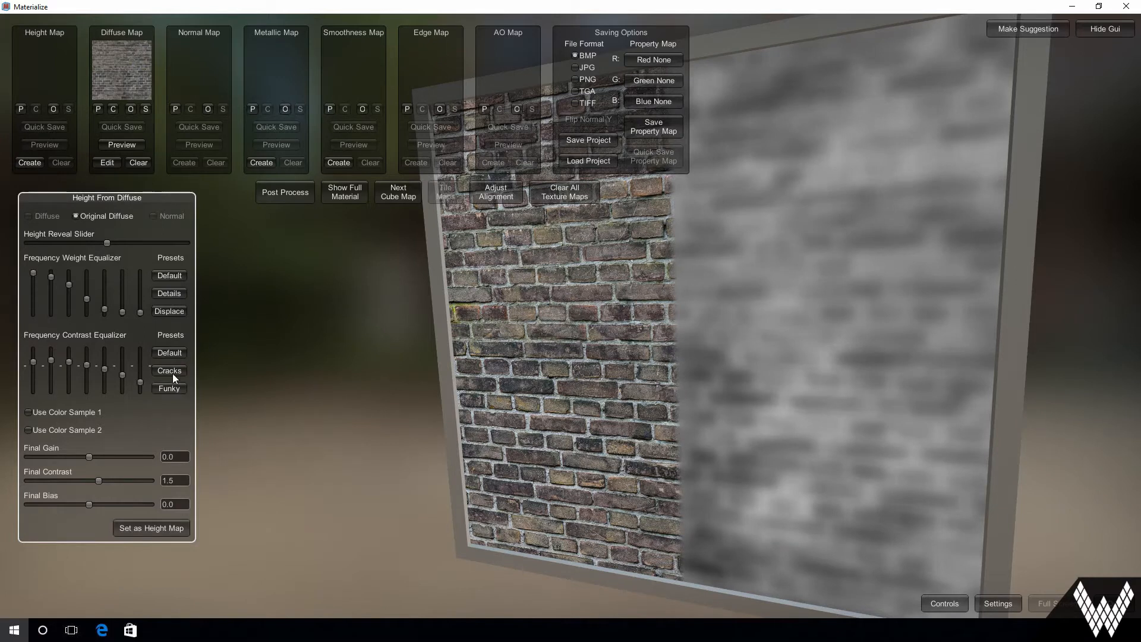
{"action": "left_click", "coordinate": [169, 353]}
{"action": "left_click", "coordinate": [175, 275]}
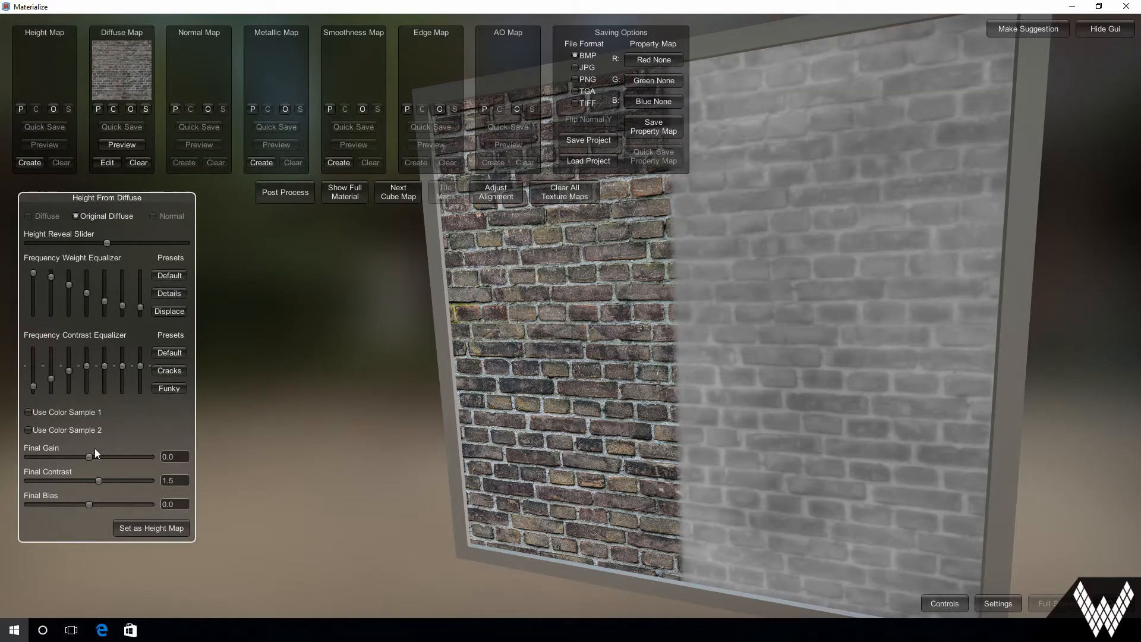
Step: Enable Color Sample 1, set Sample Blend 0.4519, Final Gain 0.2019, Final Contrast -3.5 and Final Bias 0.2884, and apply the height map
{"action": "left_click_drag", "start_coordinate": [90, 455], "coordinate": [63, 482]}
{"action": "left_click", "coordinate": [91, 415]}
{"action": "left_click_drag", "start_coordinate": [126, 545], "coordinate": [66, 562]}
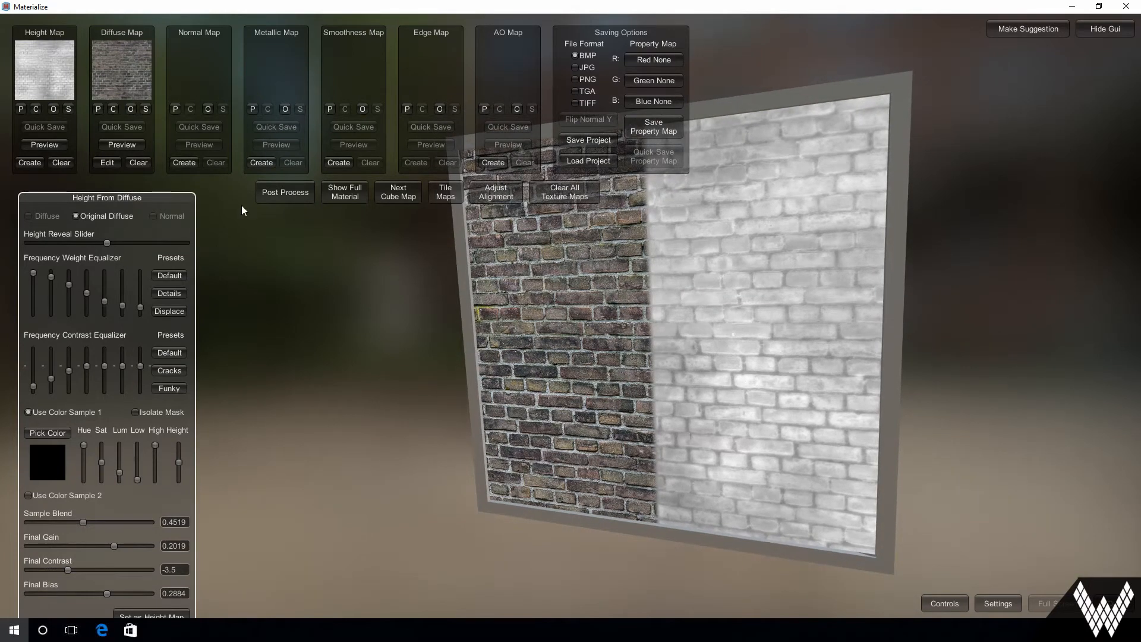
Step: Create a normal map from the height map with Pre Contrast lowered to about 8 and set it as the normal map
{"action": "left_click", "coordinate": [186, 163]}
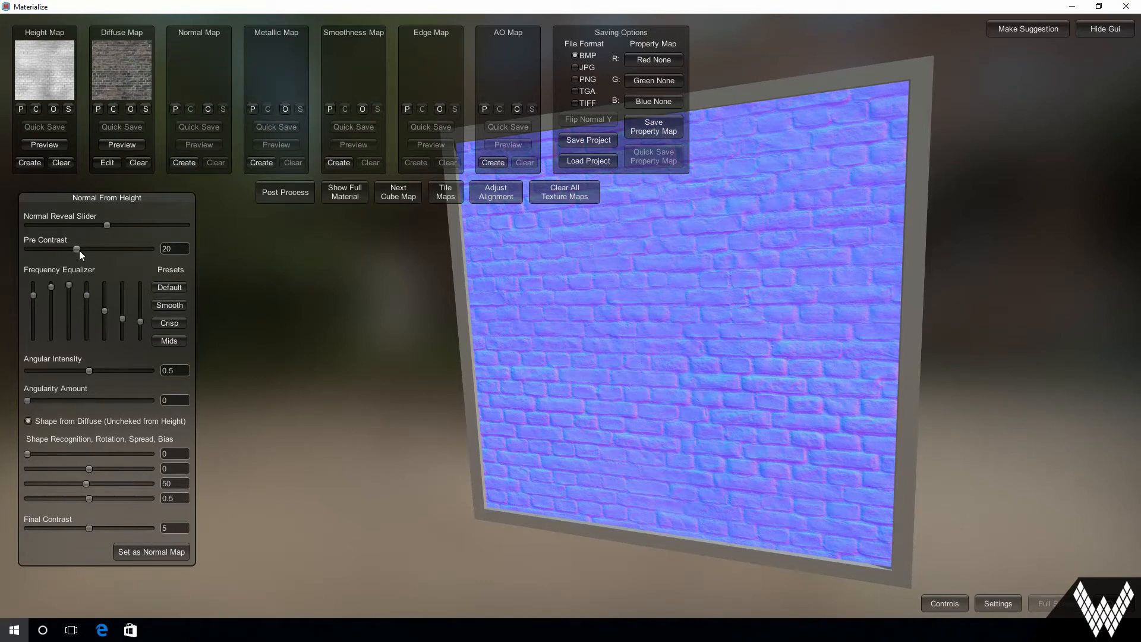
{"action": "left_click_drag", "start_coordinate": [80, 251], "coordinate": [47, 249]}
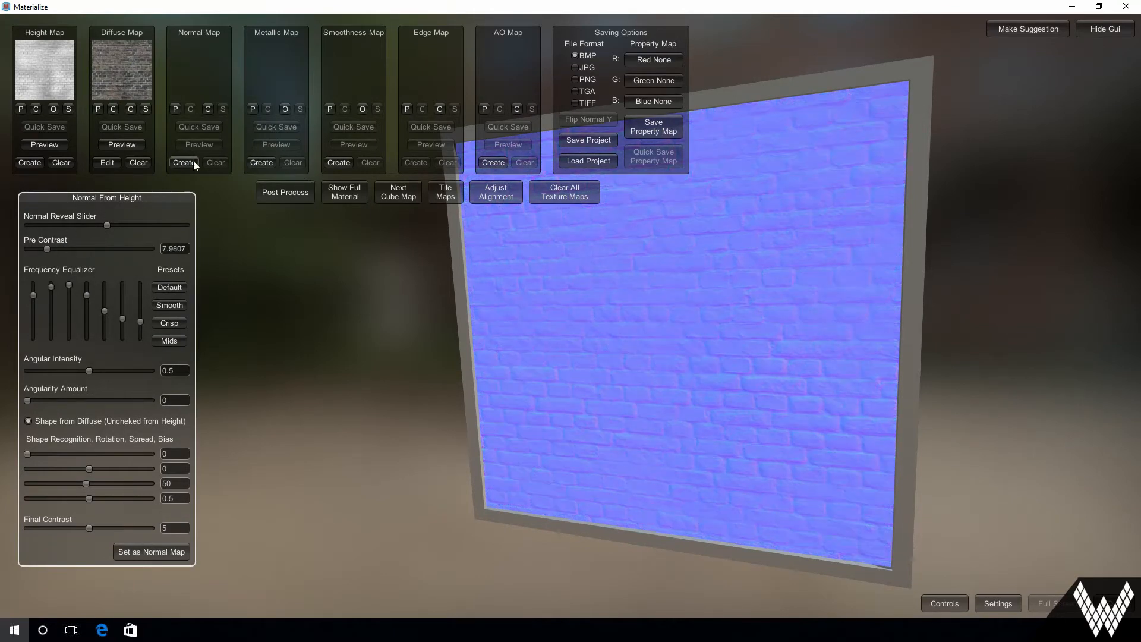
{"action": "left_click", "coordinate": [157, 552]}
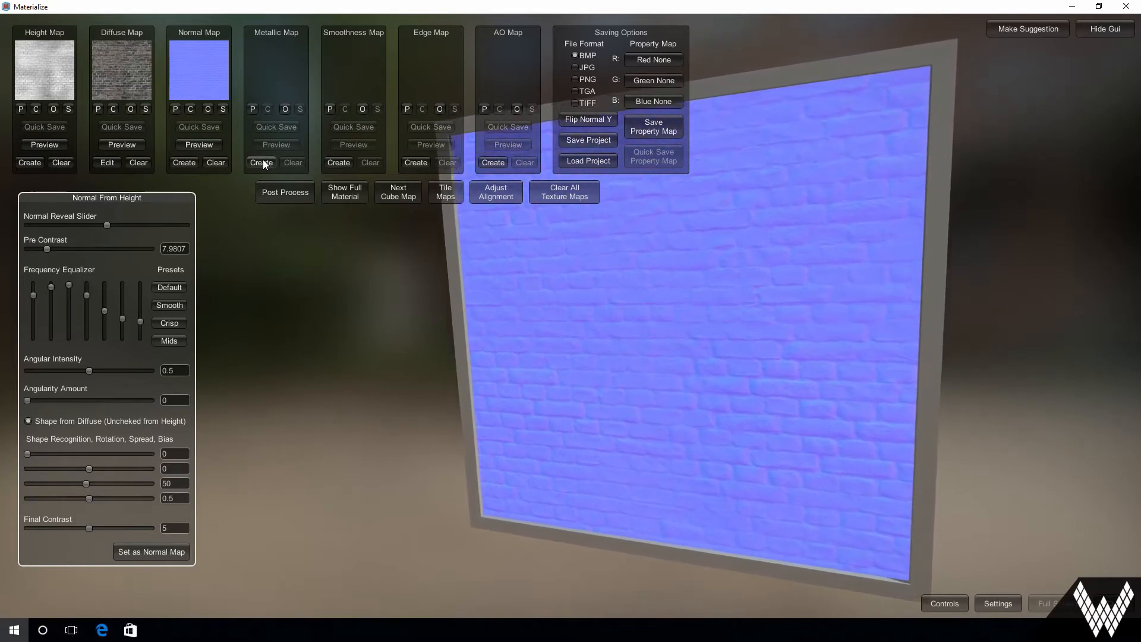
Step: Create a smoothness map with Base Smoothness 0.0326, High Pass Blur Size 20 and High Pass Overlay -7.961, apply it and preview the full material
{"action": "left_click", "coordinate": [338, 163]}
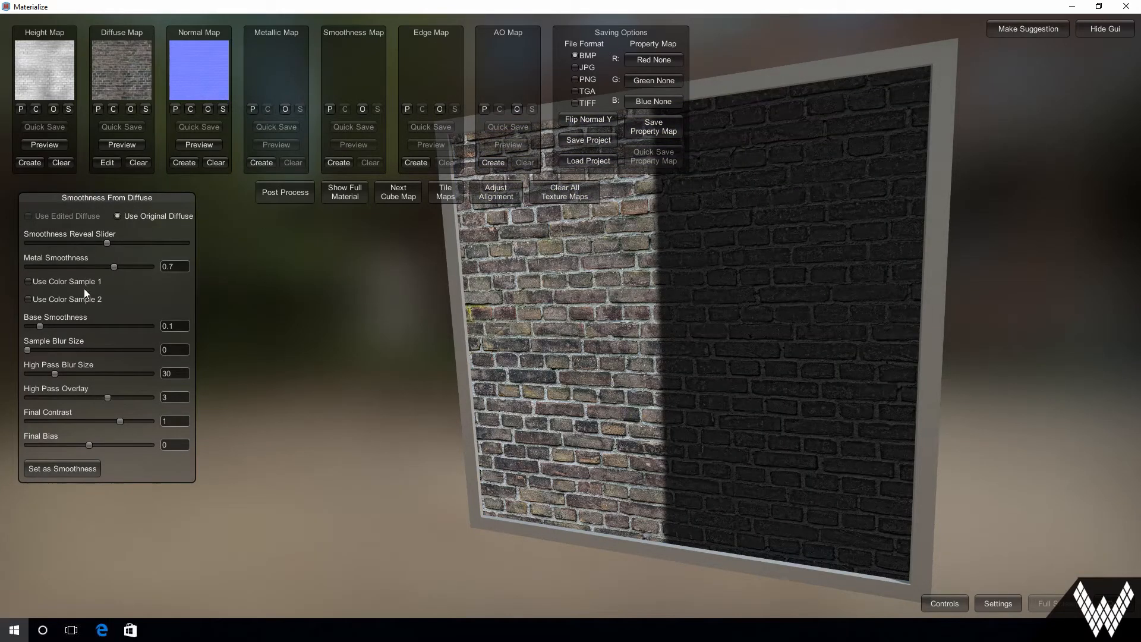
{"action": "left_click_drag", "start_coordinate": [40, 327], "coordinate": [33, 325]}
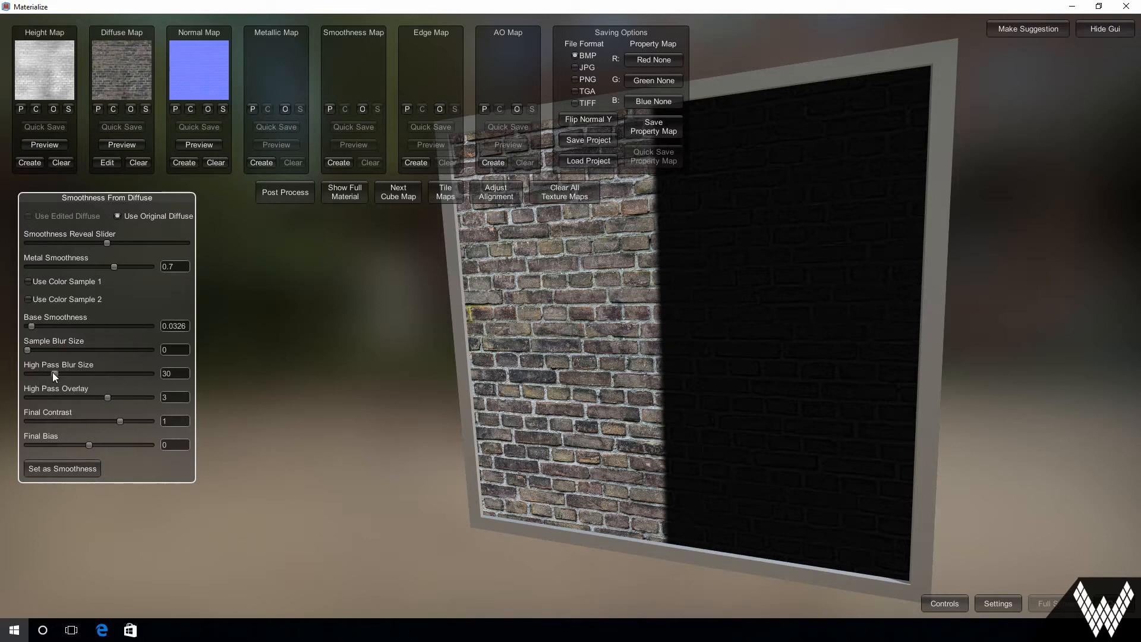
{"action": "left_click_drag", "start_coordinate": [52, 372], "coordinate": [51, 371]}
{"action": "left_click_drag", "start_coordinate": [106, 398], "coordinate": [37, 400]}
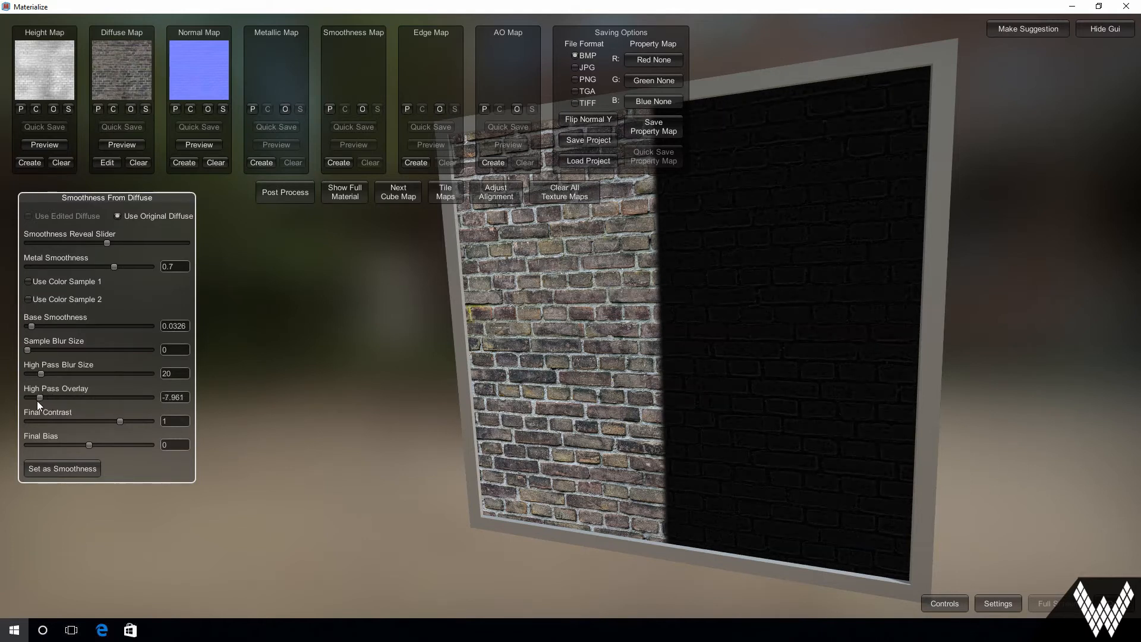
{"action": "left_click", "coordinate": [70, 471]}
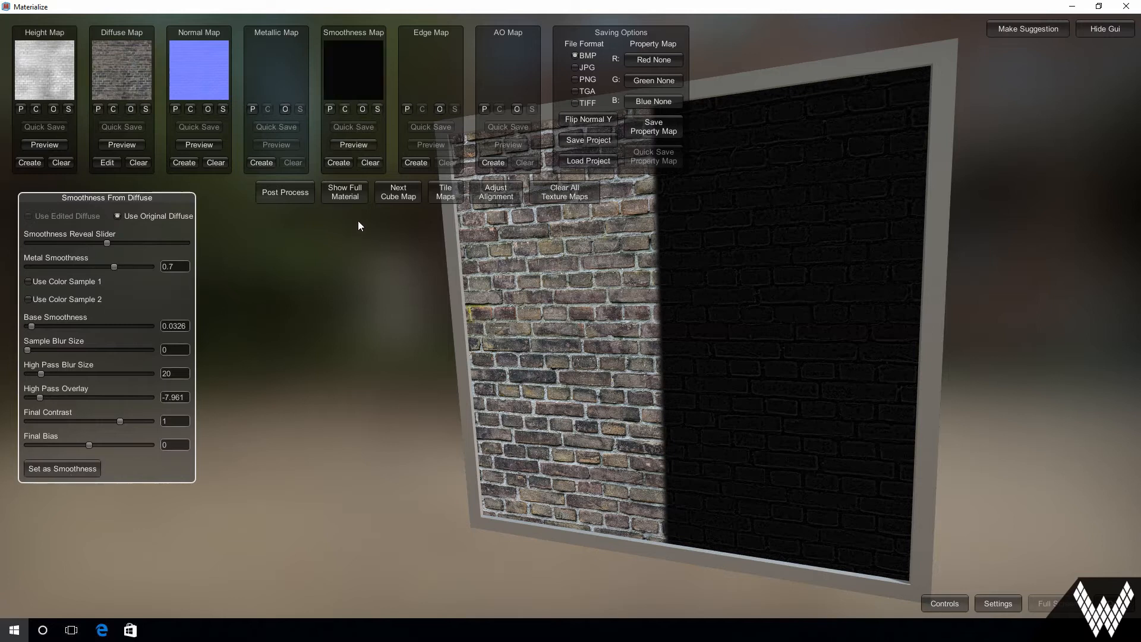
{"action": "left_click", "coordinate": [344, 192]}
{"action": "left_click_drag", "start_coordinate": [702, 357], "coordinate": [742, 356]}
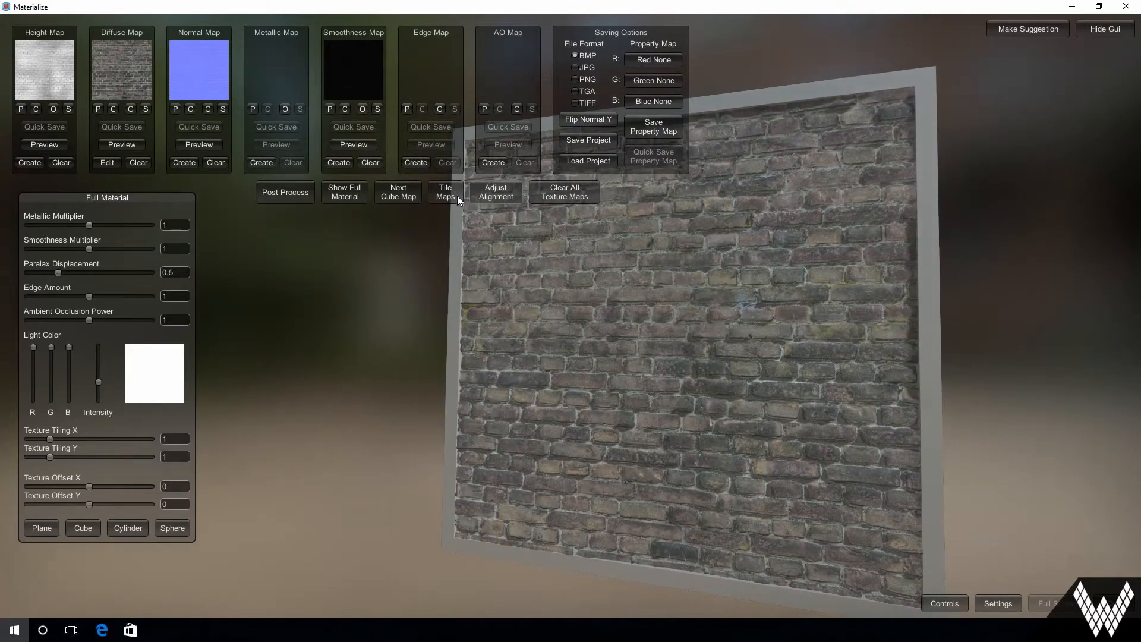
Step: Save the Materialize project with PNG maps as 006_BlackBrickWall_2k in the desktop folder of the same name
{"action": "left_click", "coordinate": [588, 80]}
{"action": "left_click", "coordinate": [587, 137]}
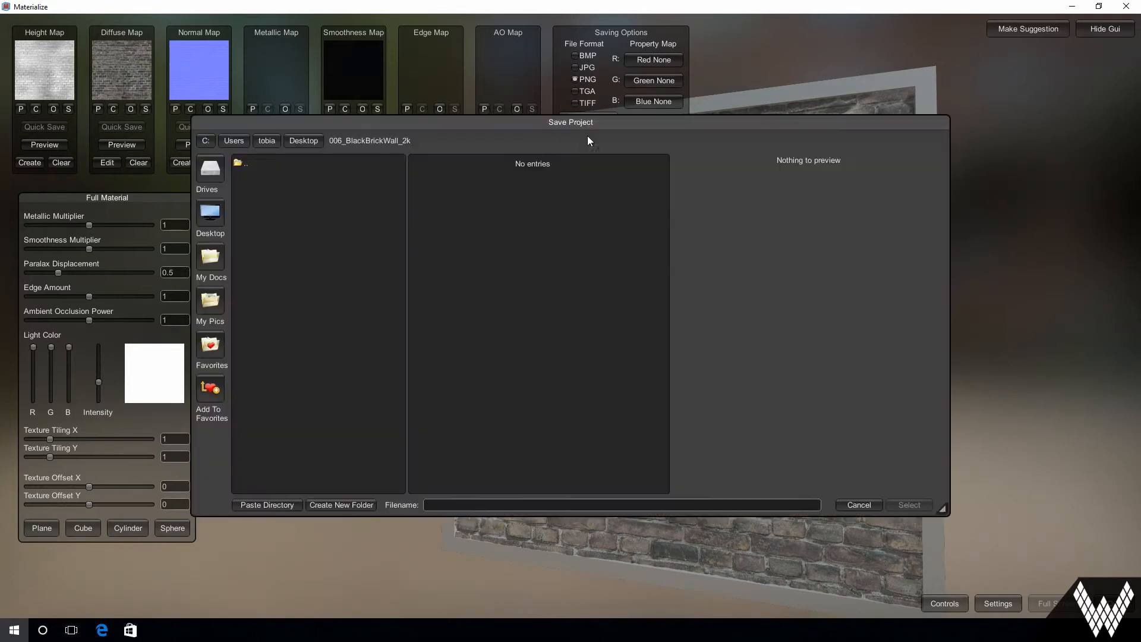
{"action": "left_click", "coordinate": [442, 505]}
{"action": "type", "text": "006_BlackBrick"}
{"action": "type", "text": "Wall_2k"}
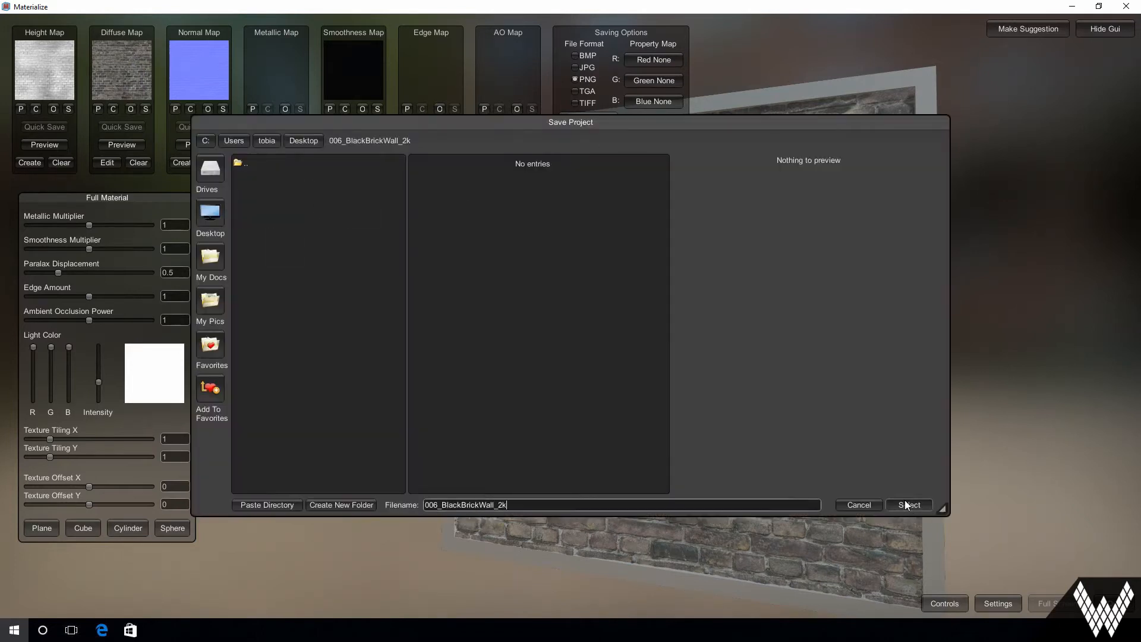
{"action": "left_click", "coordinate": [910, 504]}
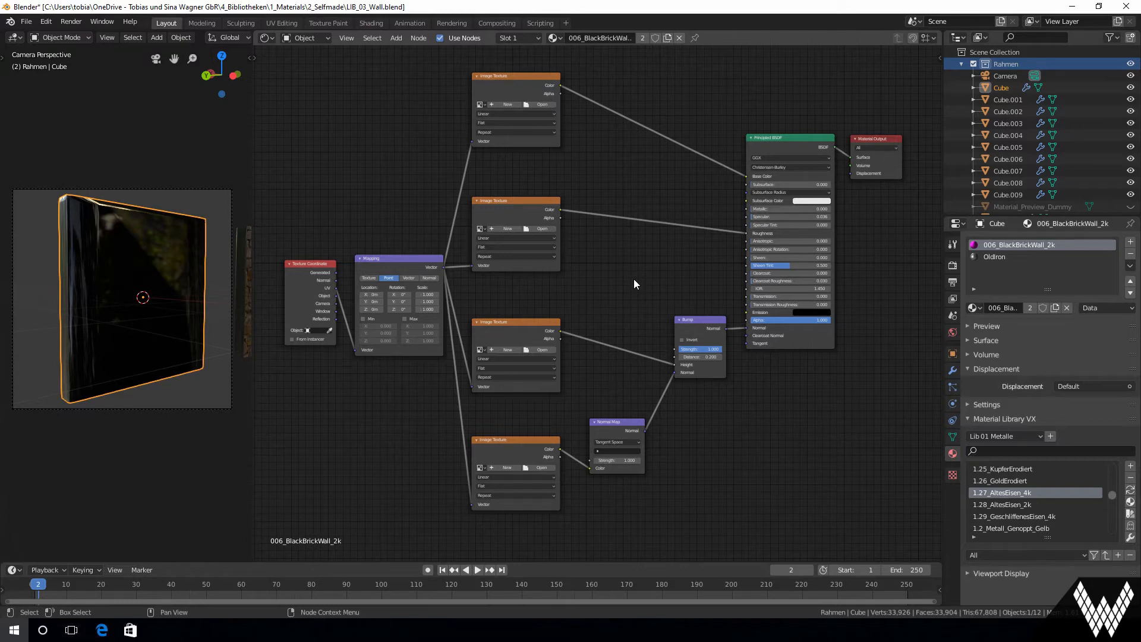
Step: In Blender's preferences, search the add-ons for "libra", examine the Material Library add-on's details and close the preferences
{"action": "key", "text": "F4"}
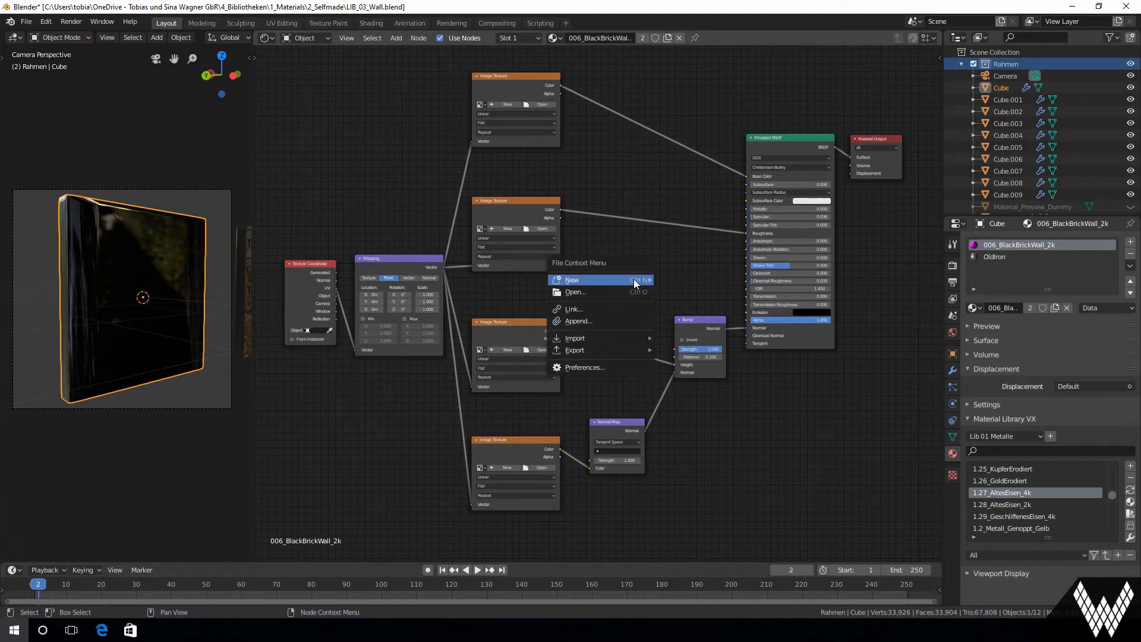
{"action": "left_click", "coordinate": [601, 365]}
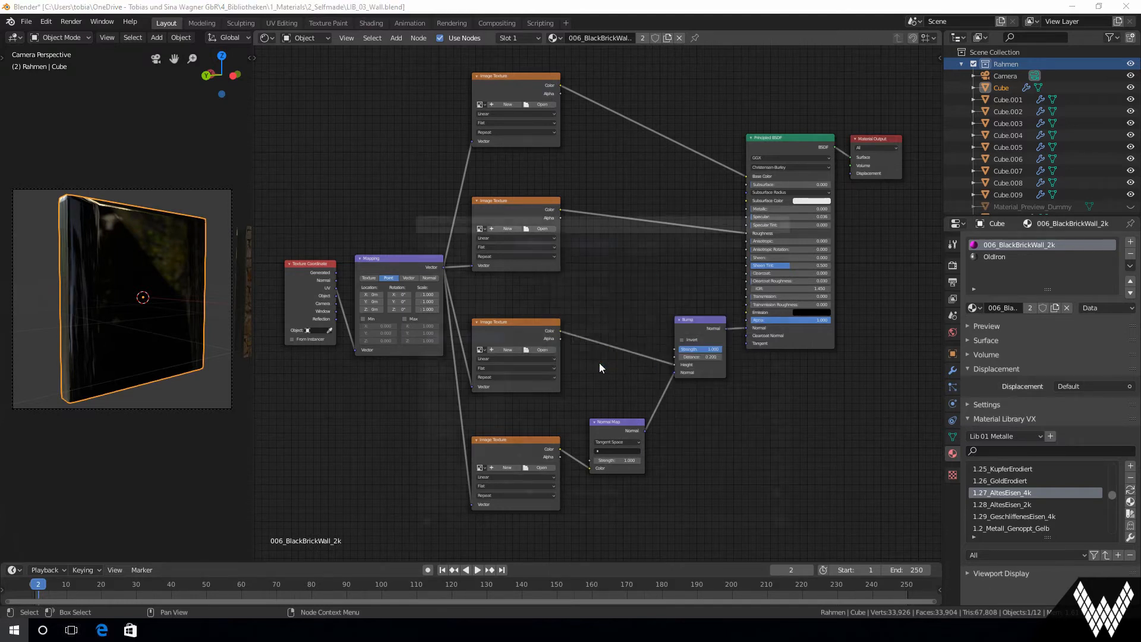
{"action": "left_click", "coordinate": [688, 252]}
{"action": "type", "text": "libry"}
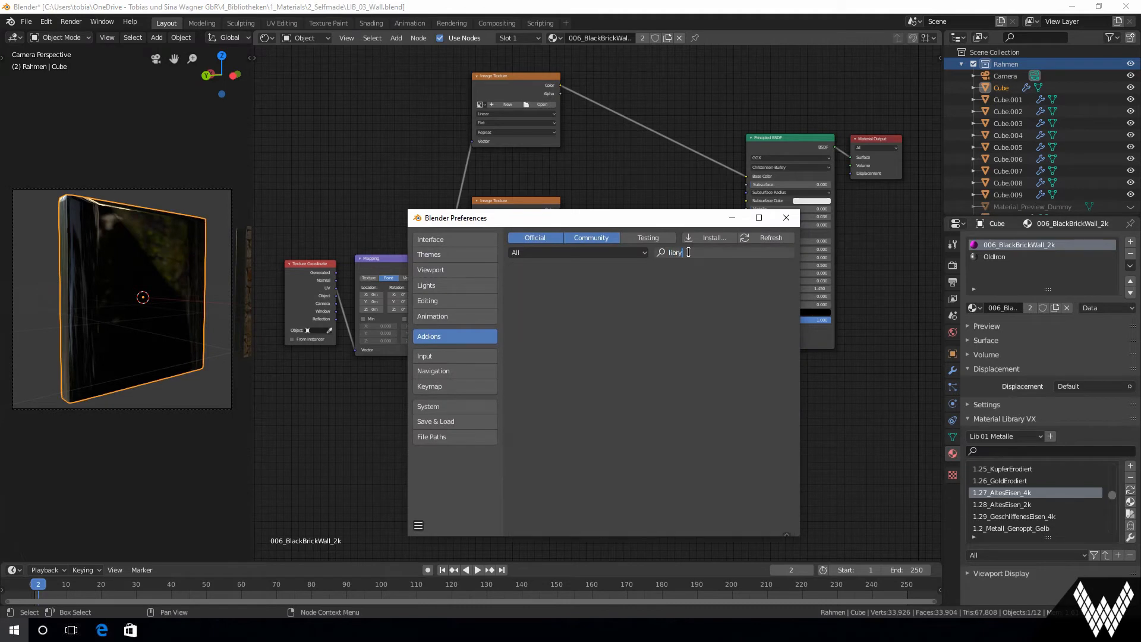
{"action": "key", "text": "BackSpace"}
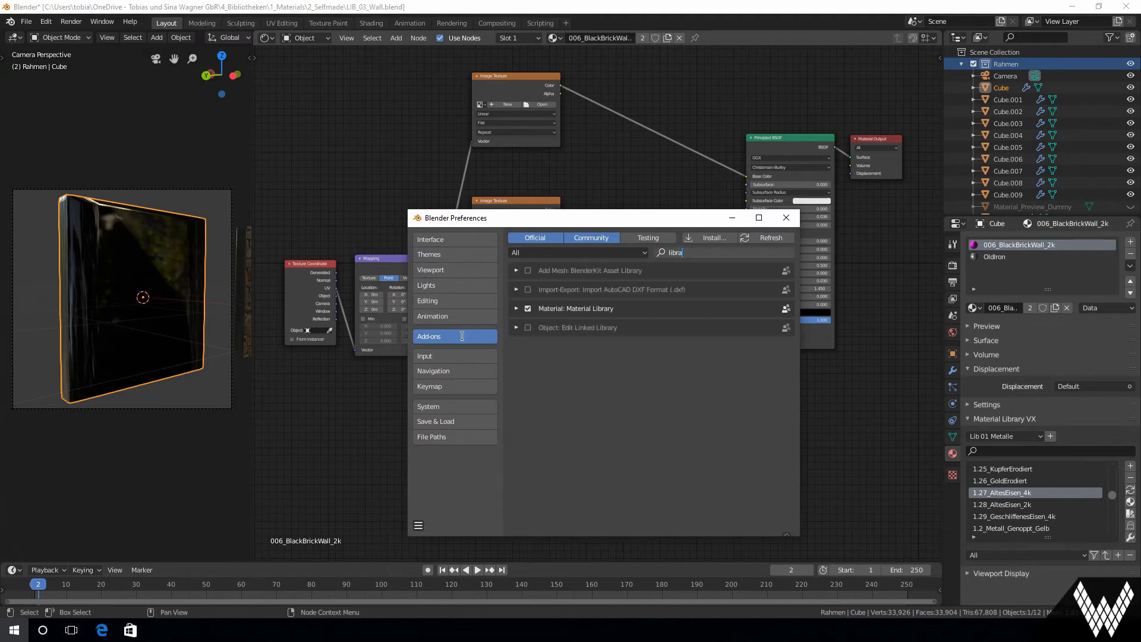
{"action": "key", "text": "Return"}
{"action": "left_click", "coordinate": [517, 309]}
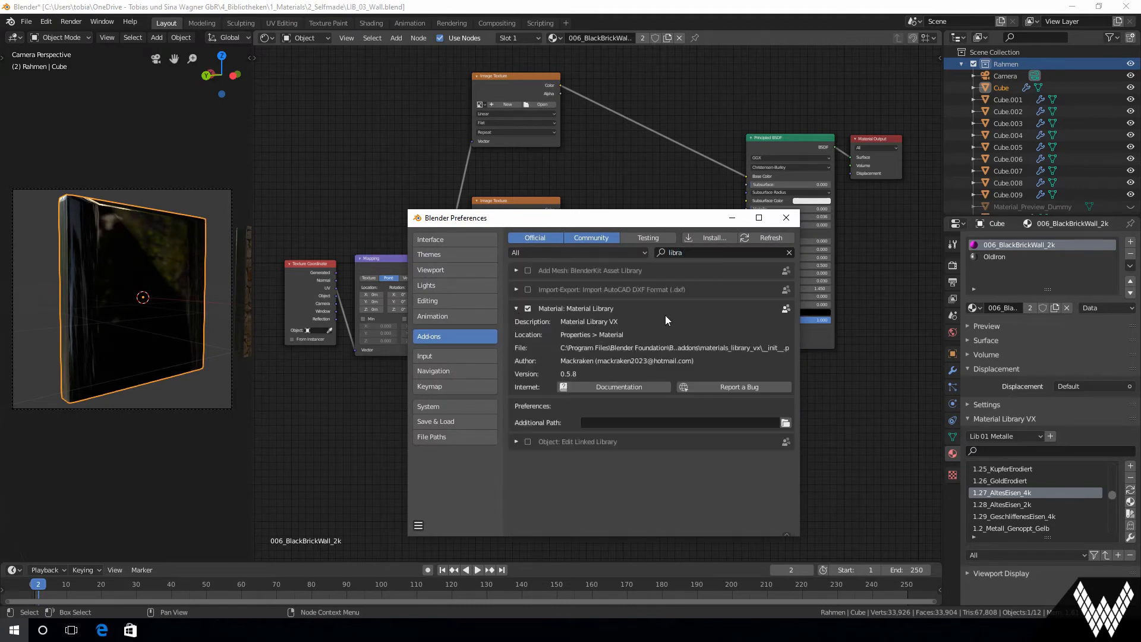
{"action": "left_click", "coordinate": [785, 216]}
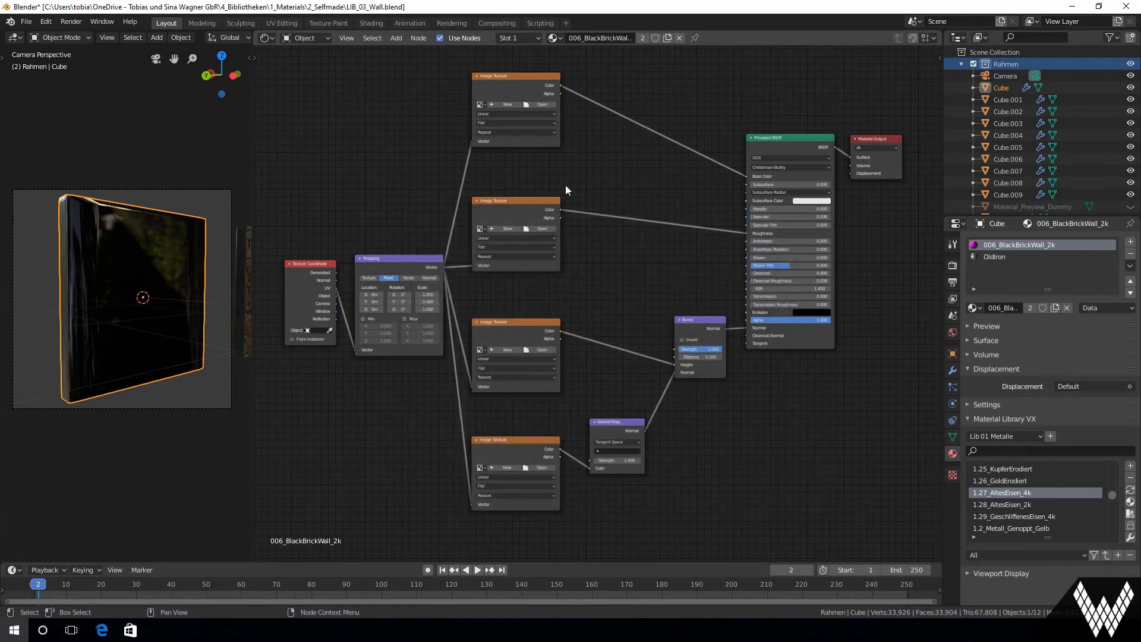
Step: Load BlackBrickWall_2k_diffuseOriginal.png into the Base Color image texture and BlackBrickWall_2k_smoothness.png into the Roughness one
{"action": "left_click", "coordinate": [548, 105]}
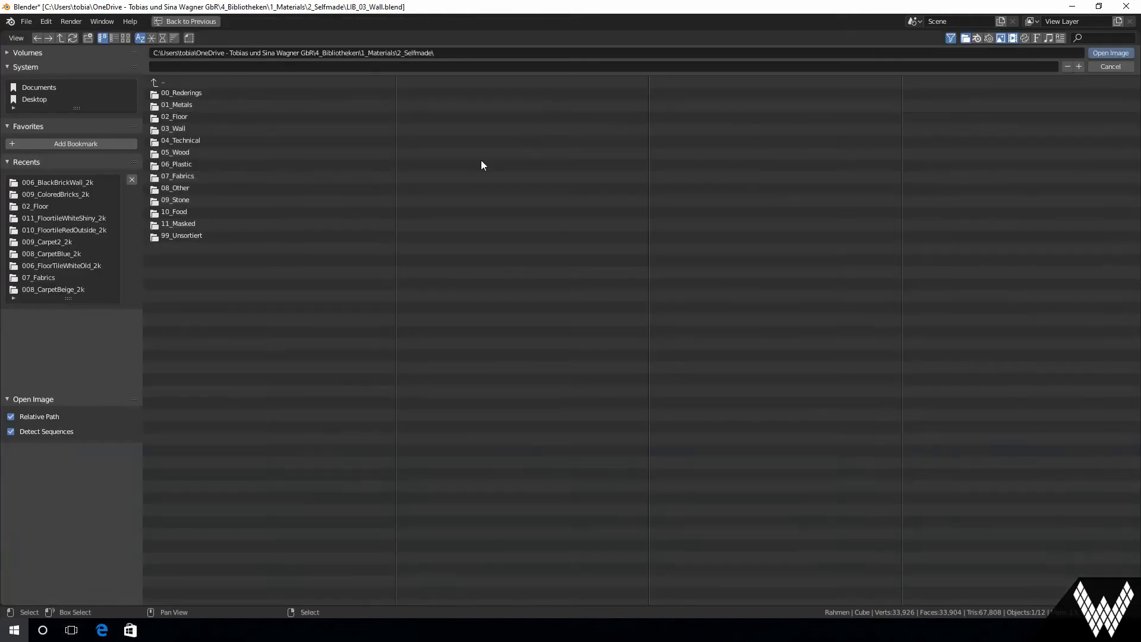
{"action": "left_click", "coordinate": [68, 184]}
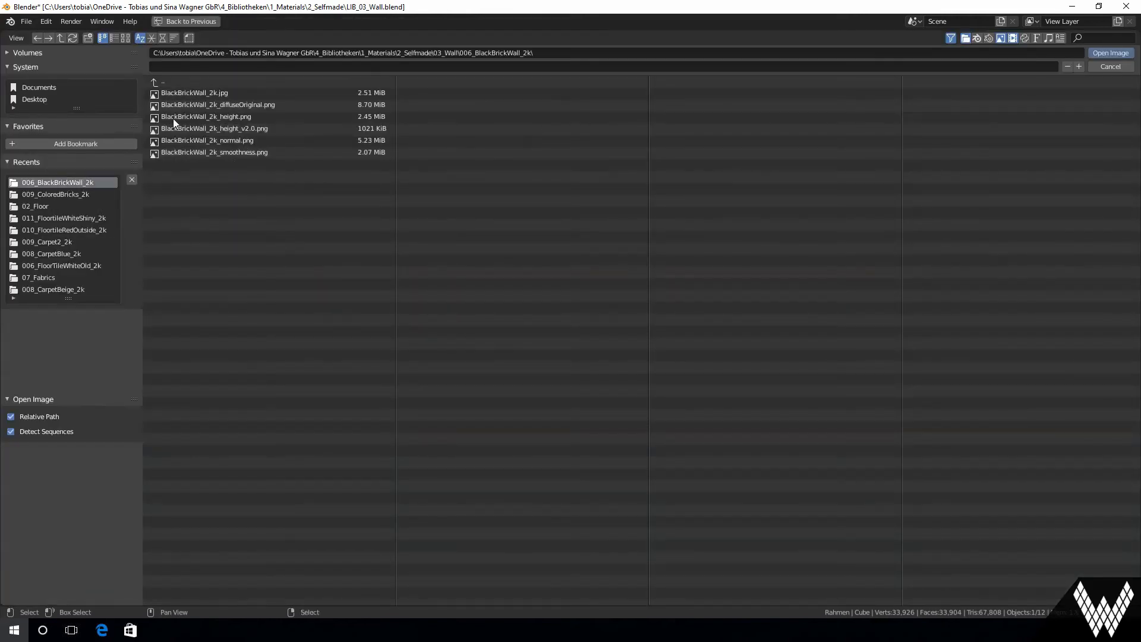
{"action": "double_click", "coordinate": [231, 108]}
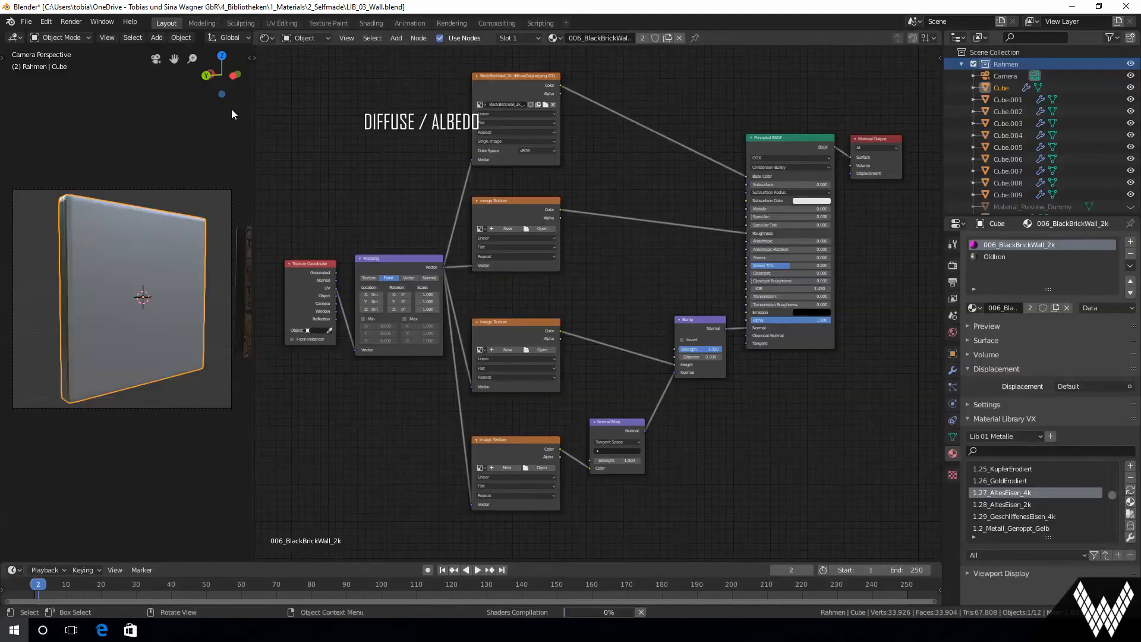
{"action": "left_click", "coordinate": [544, 230]}
{"action": "double_click", "coordinate": [231, 149]}
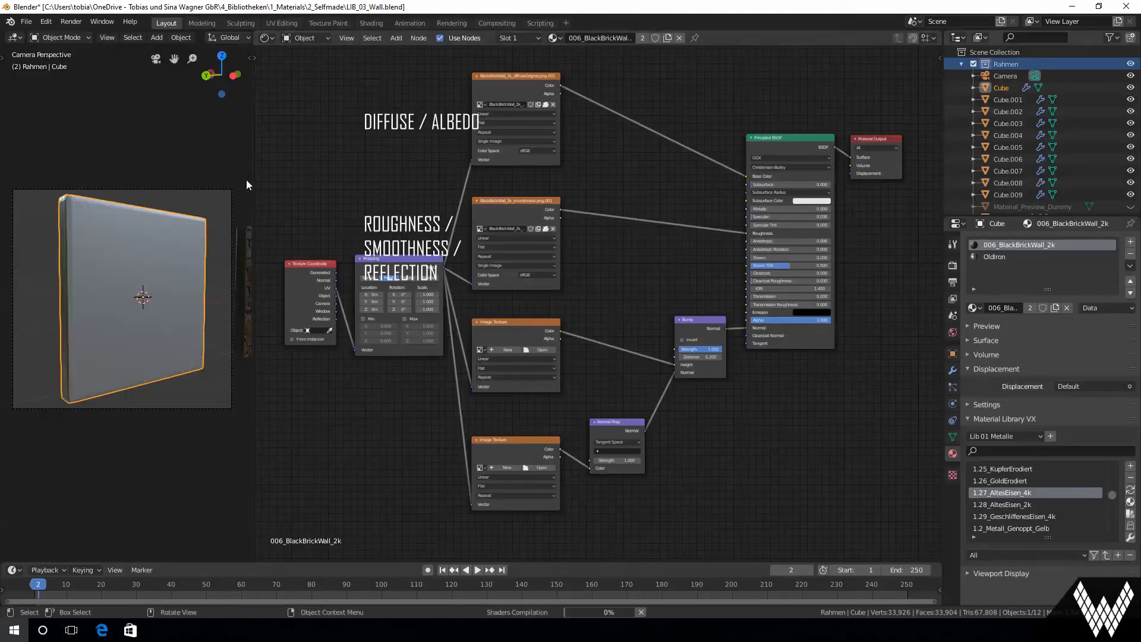
Step: Load BlackBrickWall_2k_height_v2.0.png into the image texture feeding Bump height and BlackBrickWall_2k_normal.png into the one feeding the Normal Map node
{"action": "left_click", "coordinate": [545, 350]}
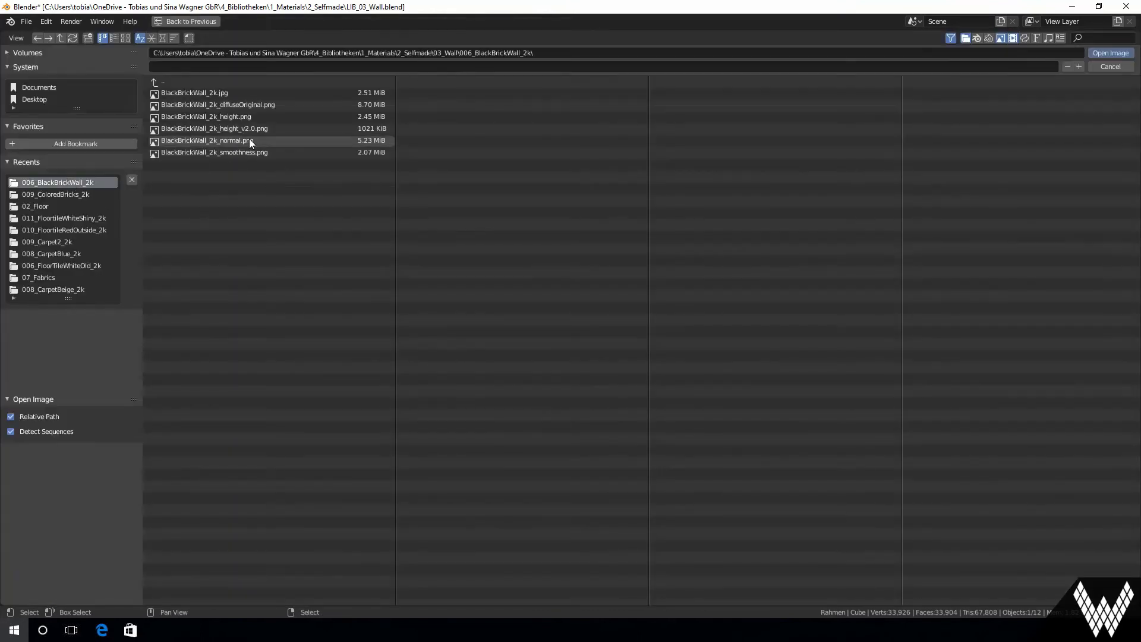
{"action": "double_click", "coordinate": [248, 129]}
{"action": "left_click", "coordinate": [541, 468]}
{"action": "left_click", "coordinate": [31, 182]}
{"action": "double_click", "coordinate": [245, 142]}
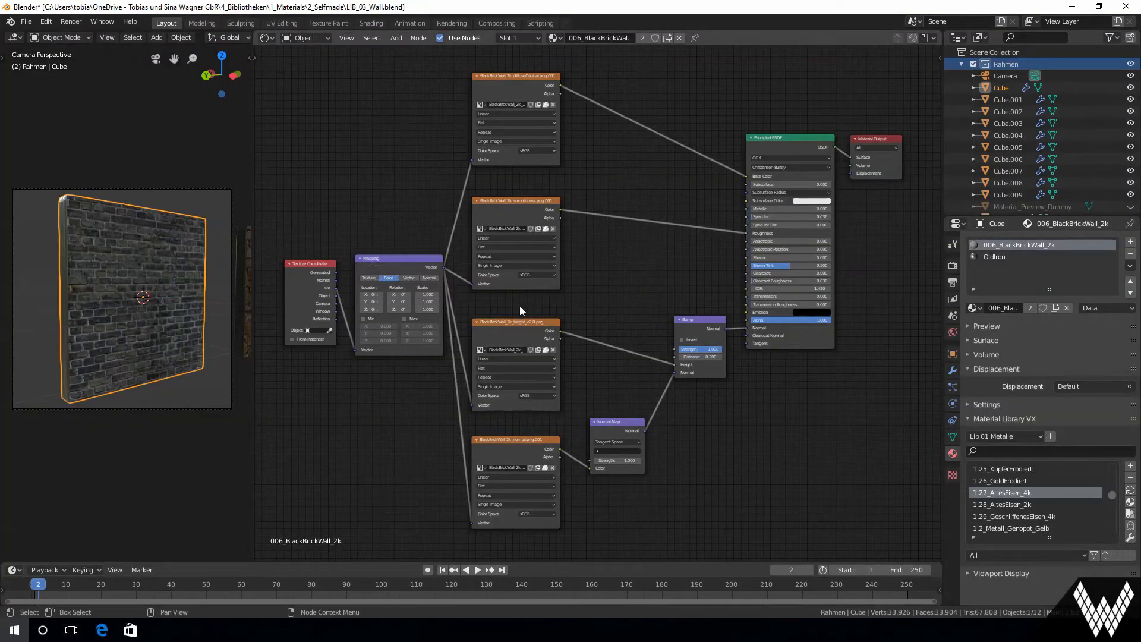
Step: Set the smoothness texture's color space to Non-Color and the height and normal textures' color spaces to Linear
{"action": "scroll", "coordinate": [523, 309], "scroll_direction": "up", "scroll_amount": 4}
{"action": "left_click", "coordinate": [599, 262]}
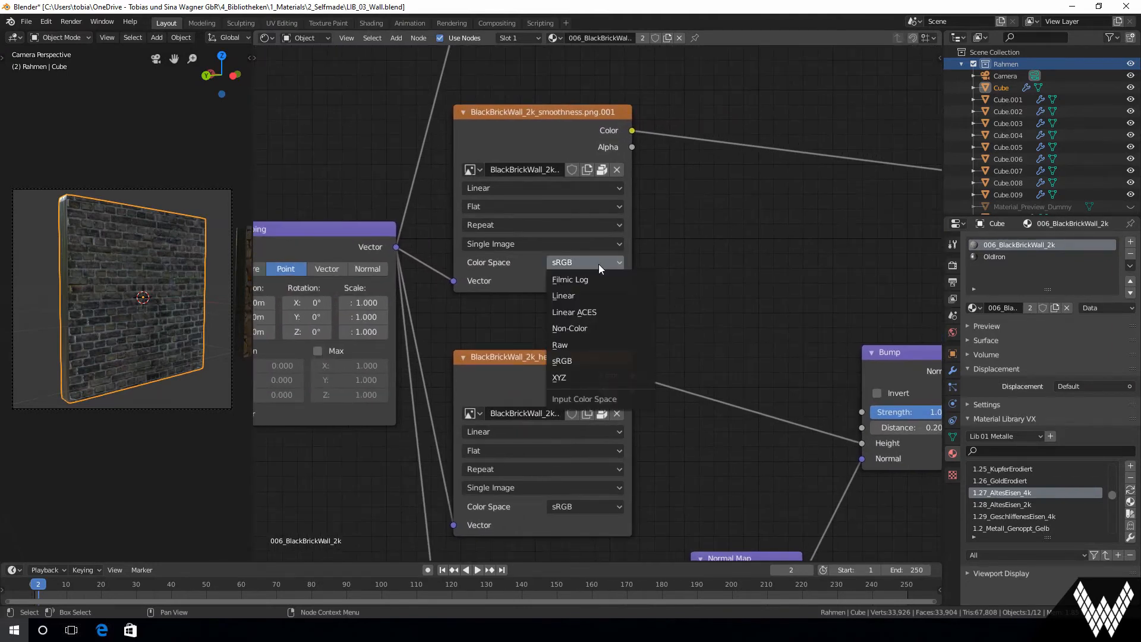
{"action": "left_click", "coordinate": [586, 330]}
{"action": "left_click_drag", "start_coordinate": [650, 362], "coordinate": [668, 113]}
{"action": "left_click", "coordinate": [600, 268]}
{"action": "left_click", "coordinate": [593, 300]}
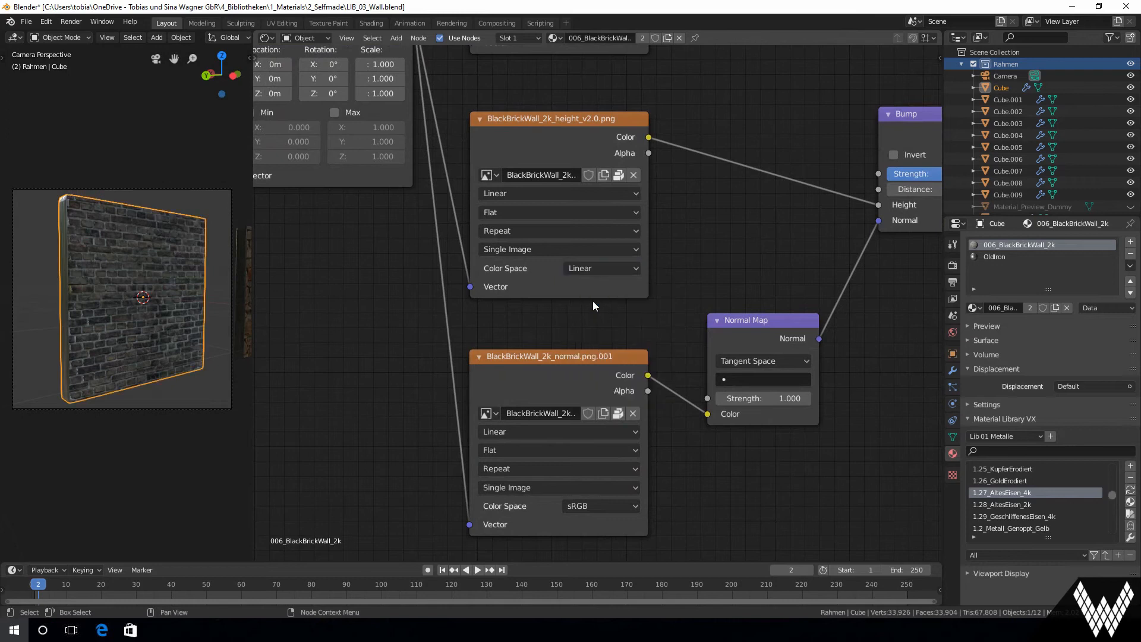
{"action": "left_click", "coordinate": [605, 506]}
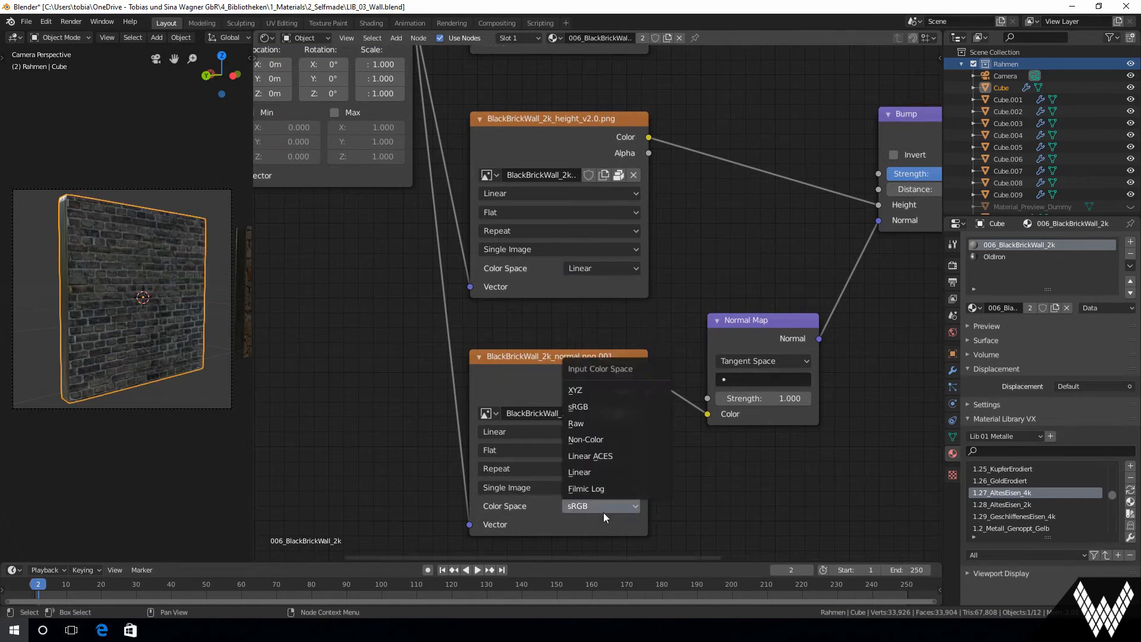
{"action": "left_click", "coordinate": [598, 473]}
Step: Try different Bump node distances, including 0, to compare the relief on the brick wall
{"action": "left_click_drag", "start_coordinate": [775, 221], "coordinate": [624, 349]}
{"action": "scroll", "coordinate": [501, 292], "scroll_direction": "down", "scroll_amount": 1}
{"action": "scroll", "coordinate": [501, 291], "scroll_direction": "down", "scroll_amount": 2}
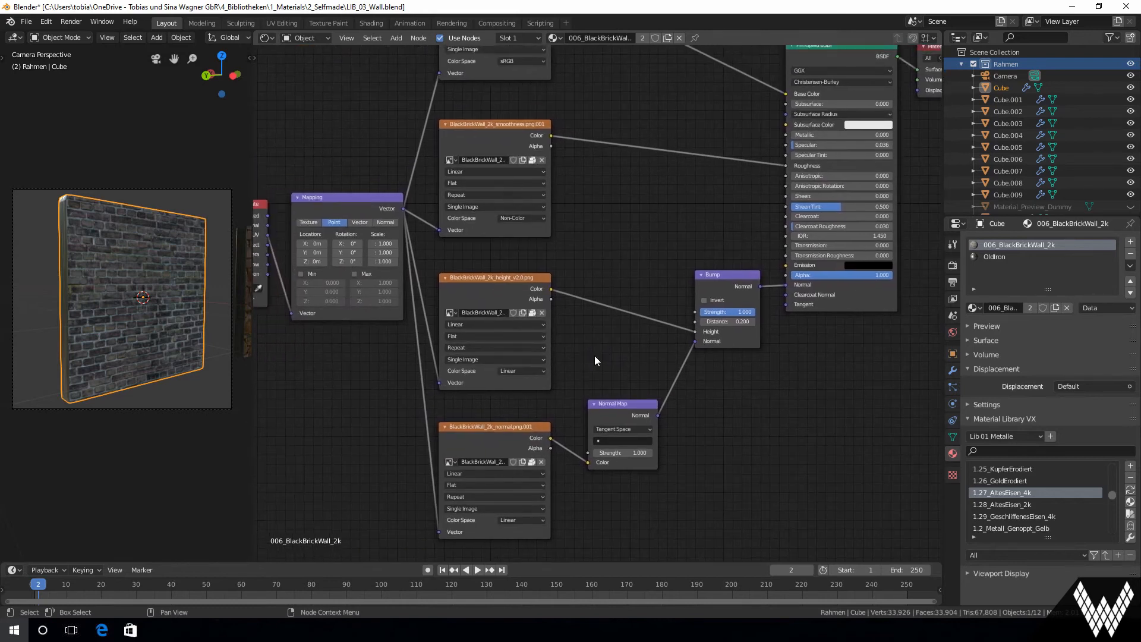
{"action": "left_click_drag", "start_coordinate": [729, 323], "coordinate": [803, 324]}
{"action": "left_click", "coordinate": [728, 321]}
{"action": "type", "text": "0.0"}
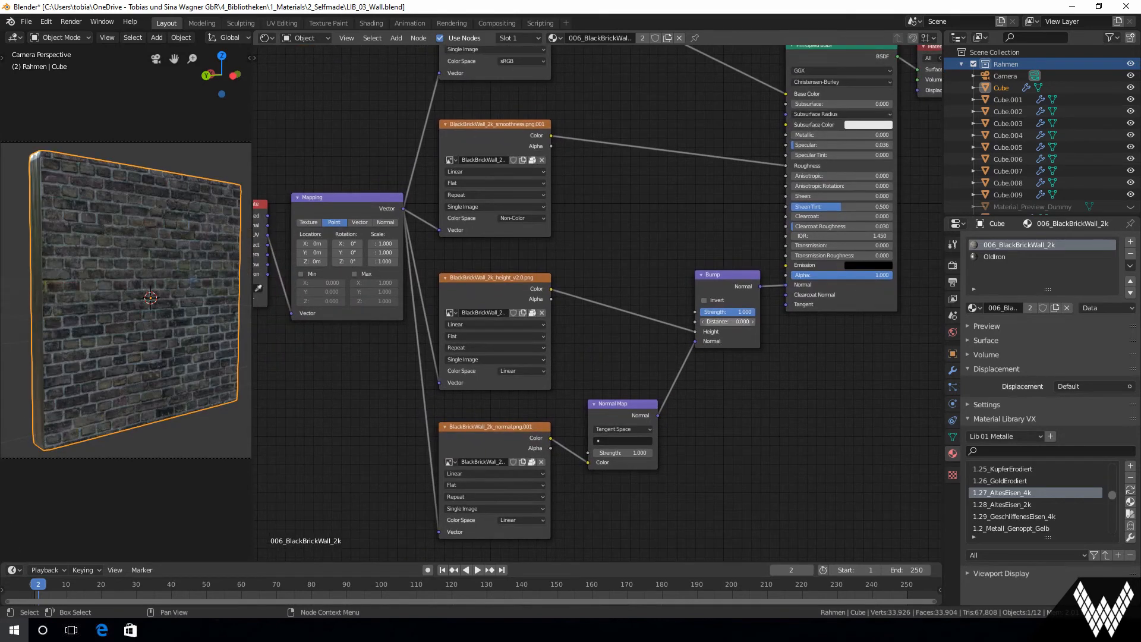
{"action": "key", "text": "Return"}
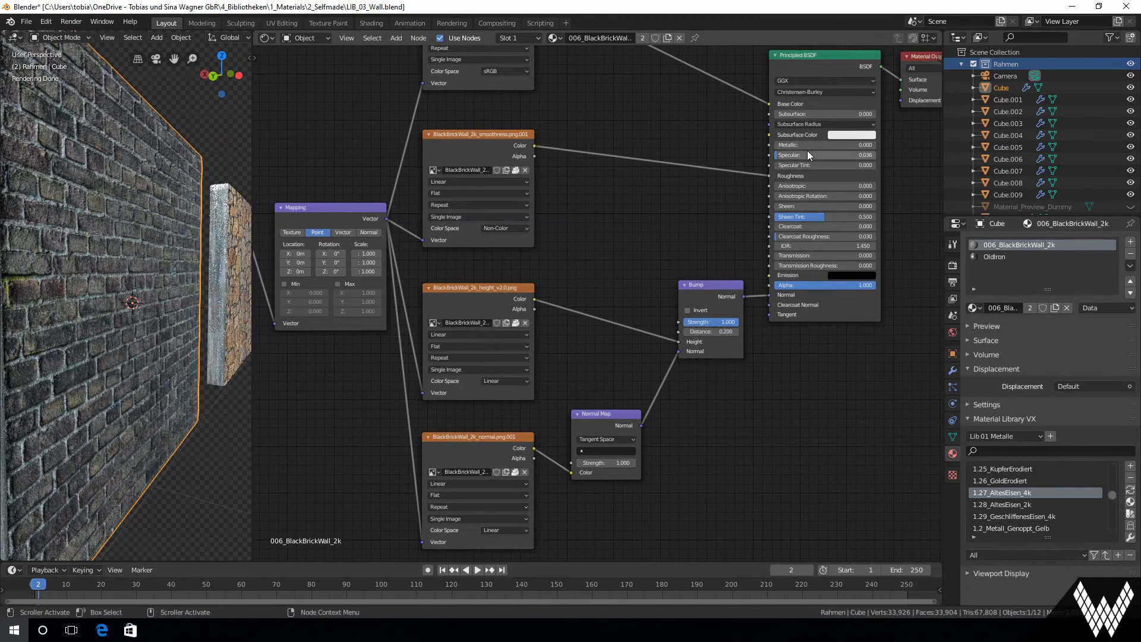
Step: Set the Principled BSDF's Specular to 0.200 and render the brick wall scene
{"action": "mouse_move", "coordinate": [808, 155]}
{"action": "left_mouse_down"}
{"action": "mouse_move", "coordinate": [852, 155]}
{"action": "mouse_move", "coordinate": [803, 155]}
{"action": "mouse_move", "coordinate": [823, 154]}
{"action": "left_mouse_up"}
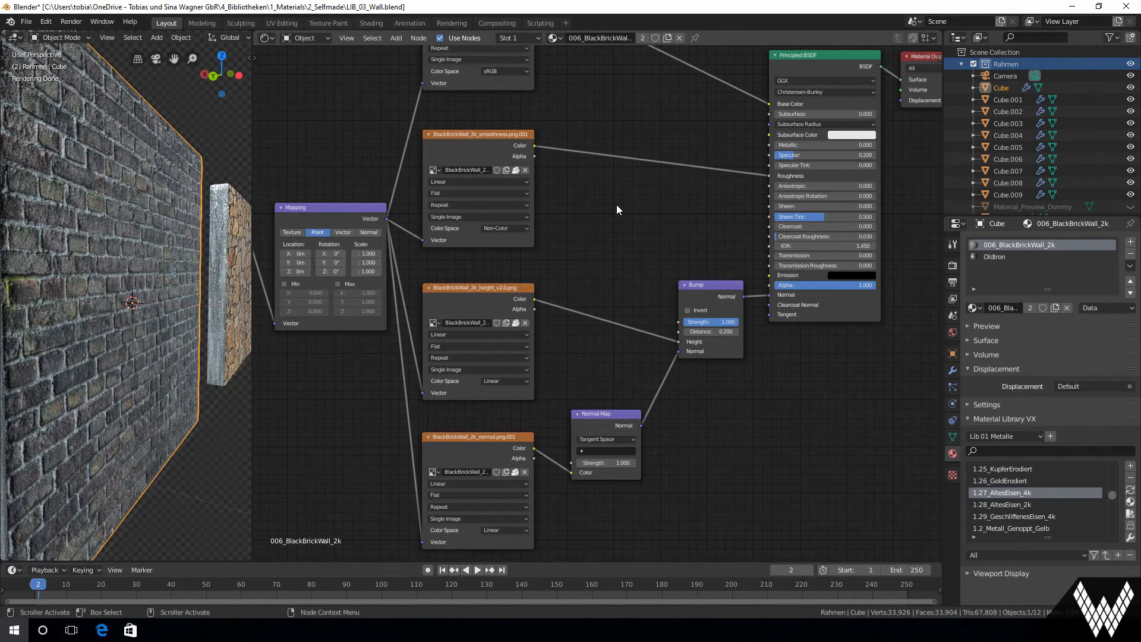
{"action": "key", "text": "F12"}
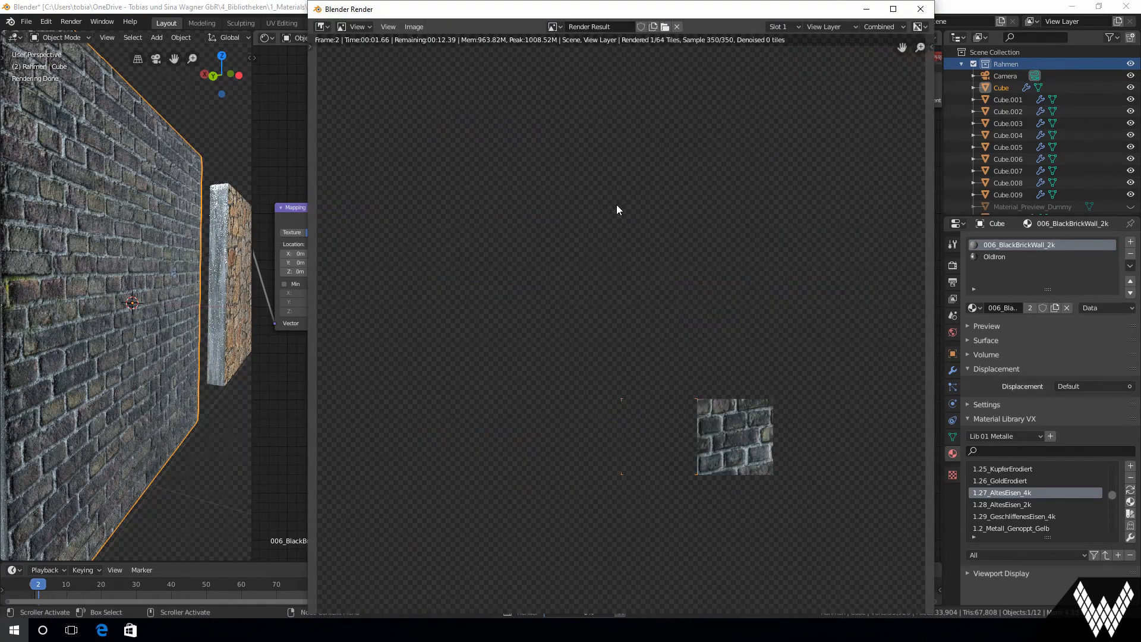